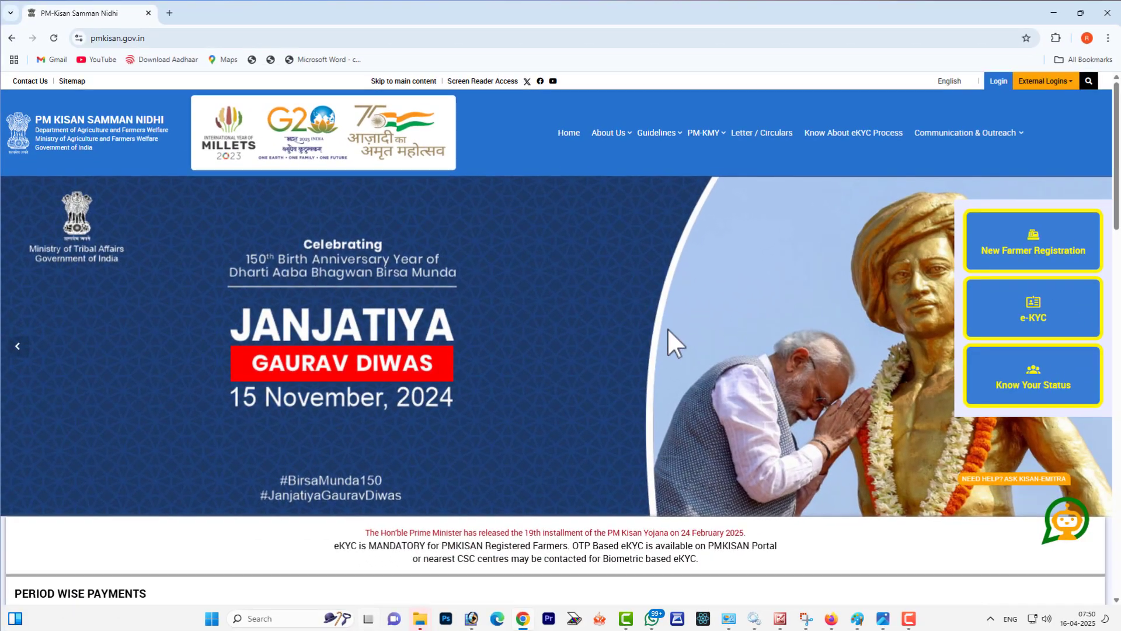
Step: Open New Farmer Registration from the Farmers Corner section and choose Rural Farmer Registration
scroll(802, 393, down, 3)
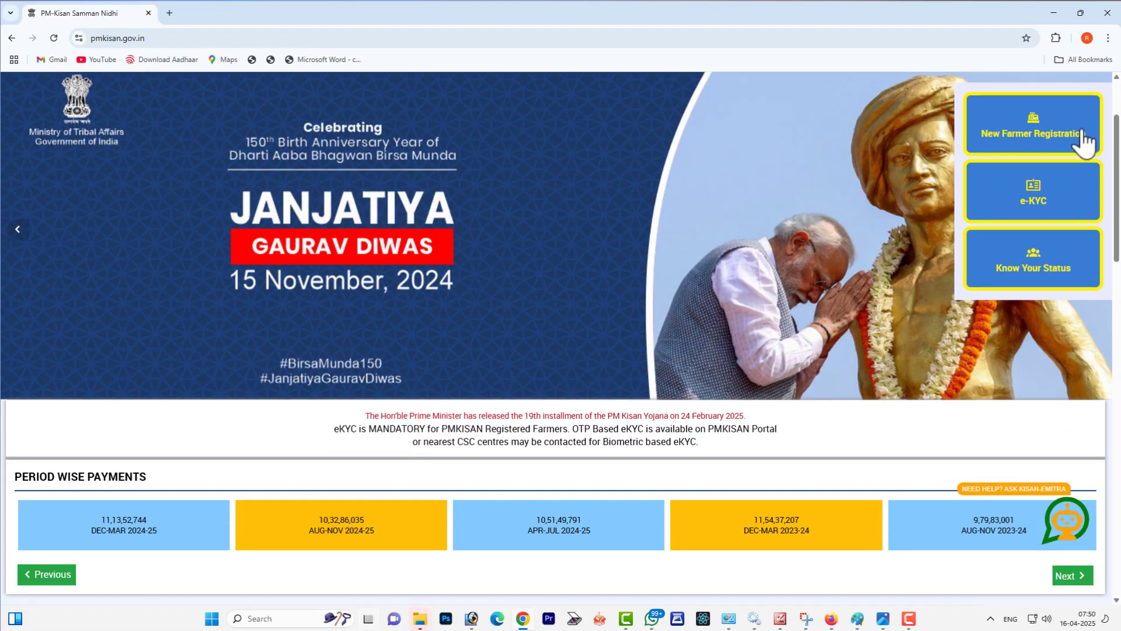
scroll(880, 283, down, 7)
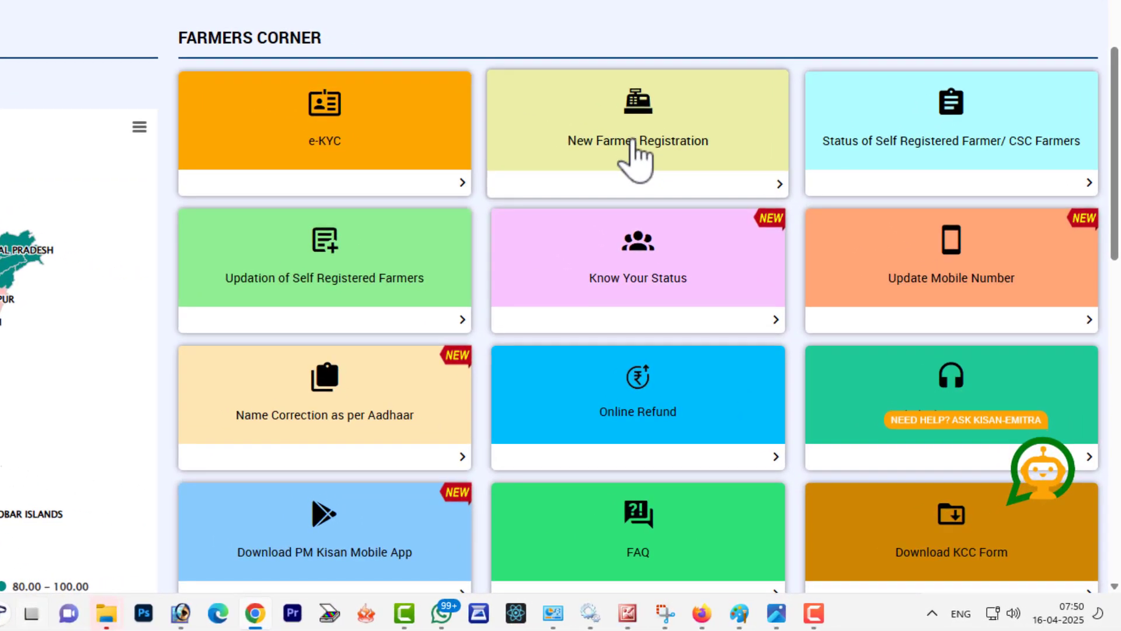
click(633, 146)
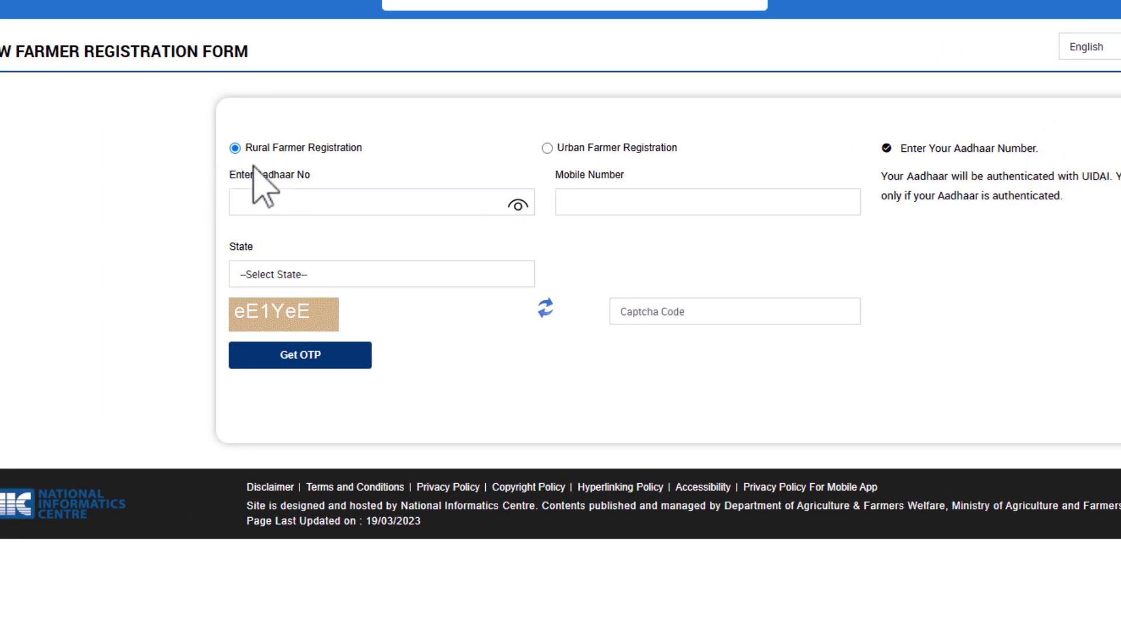
drag(252, 141, 336, 153)
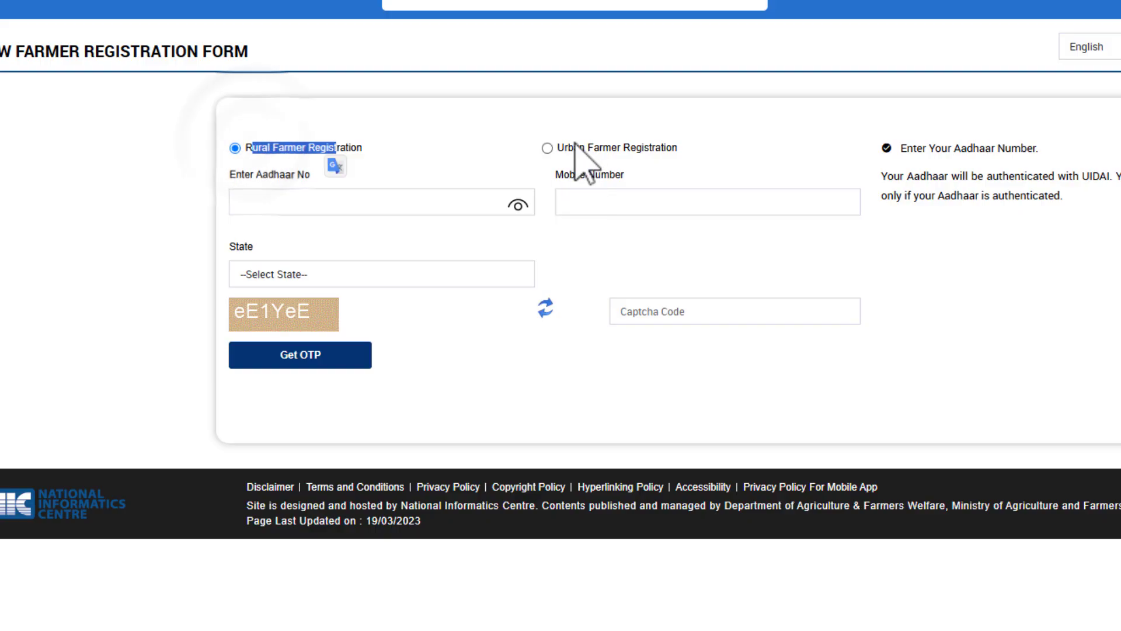
drag(572, 147, 644, 149)
click(235, 148)
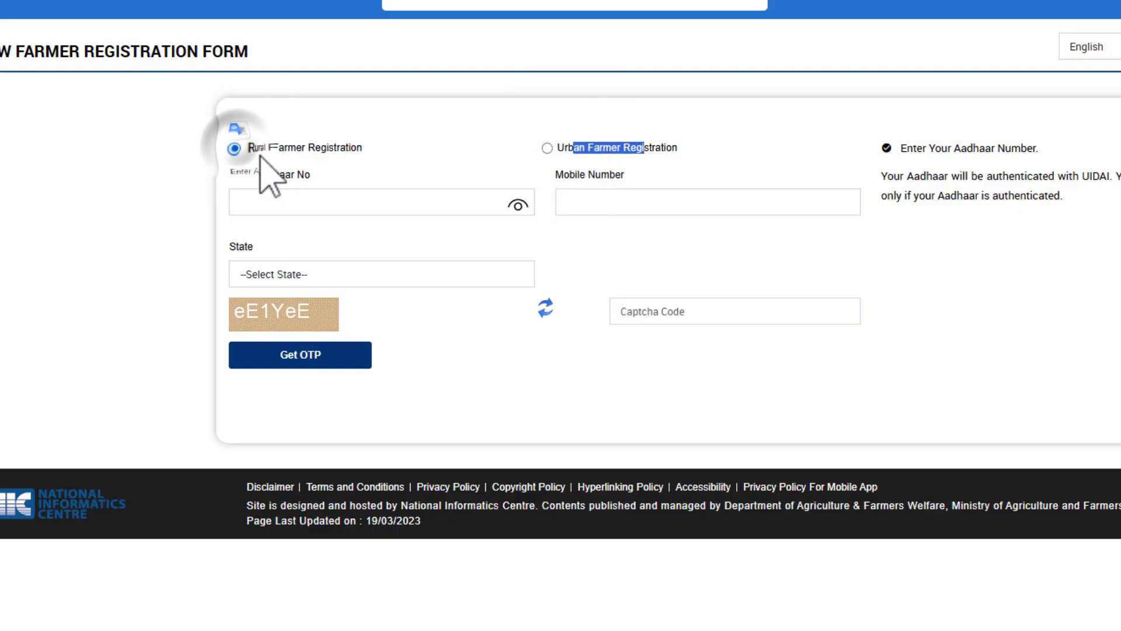
Step: Request an OTP with the farmer's Aadhaar number and mobile number filled in and RAJASTHAN selected as the state
drag(236, 177, 294, 201)
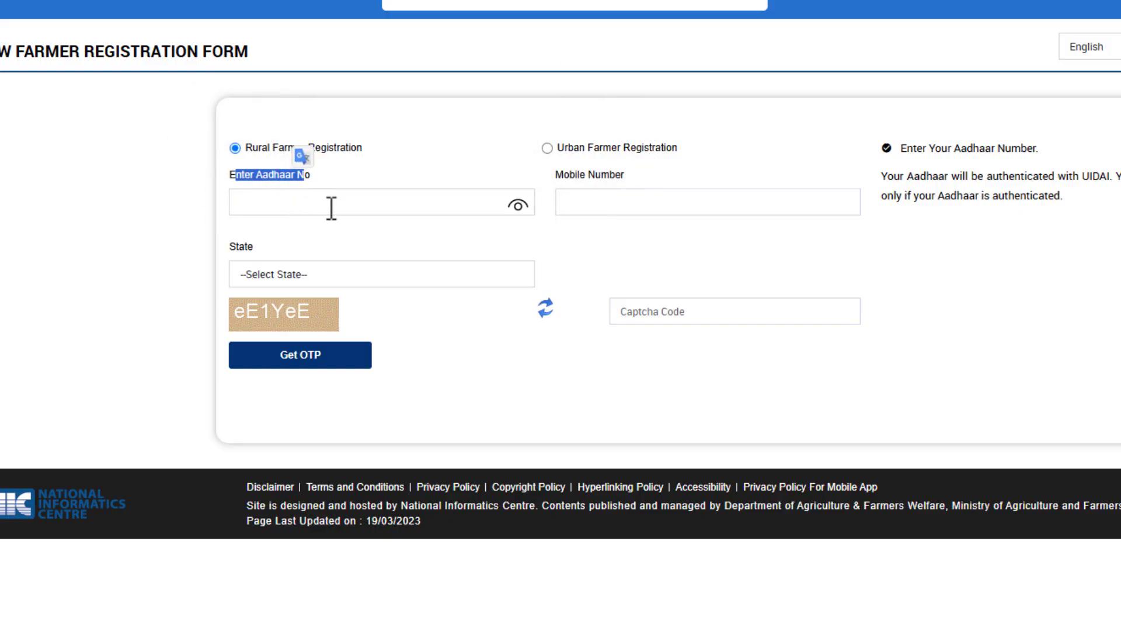
drag(555, 173, 614, 192)
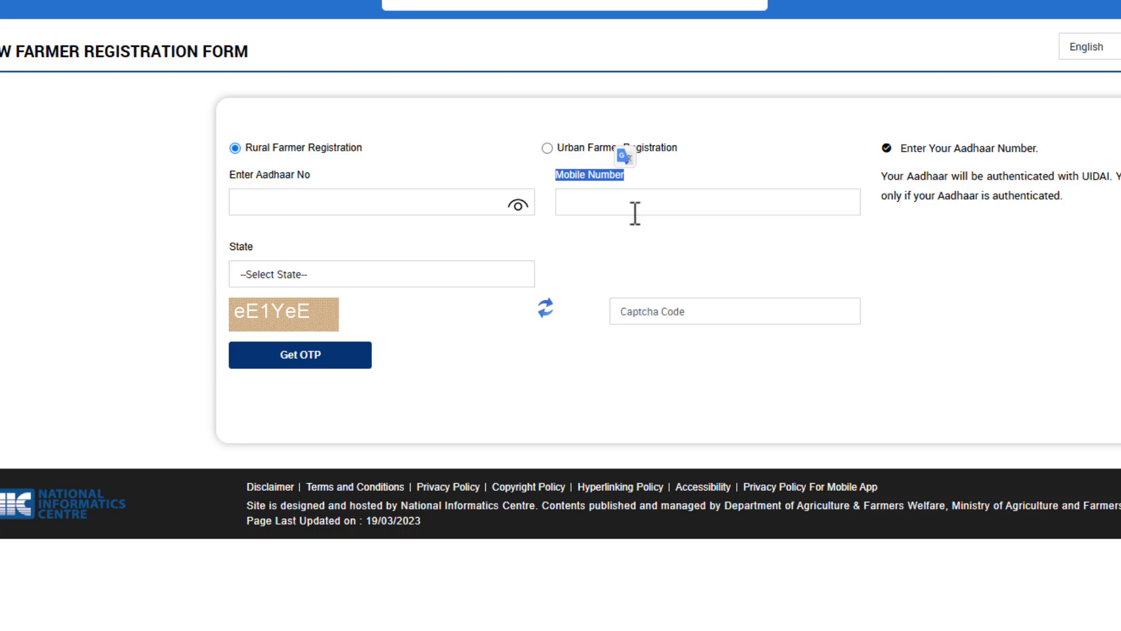
click(456, 279)
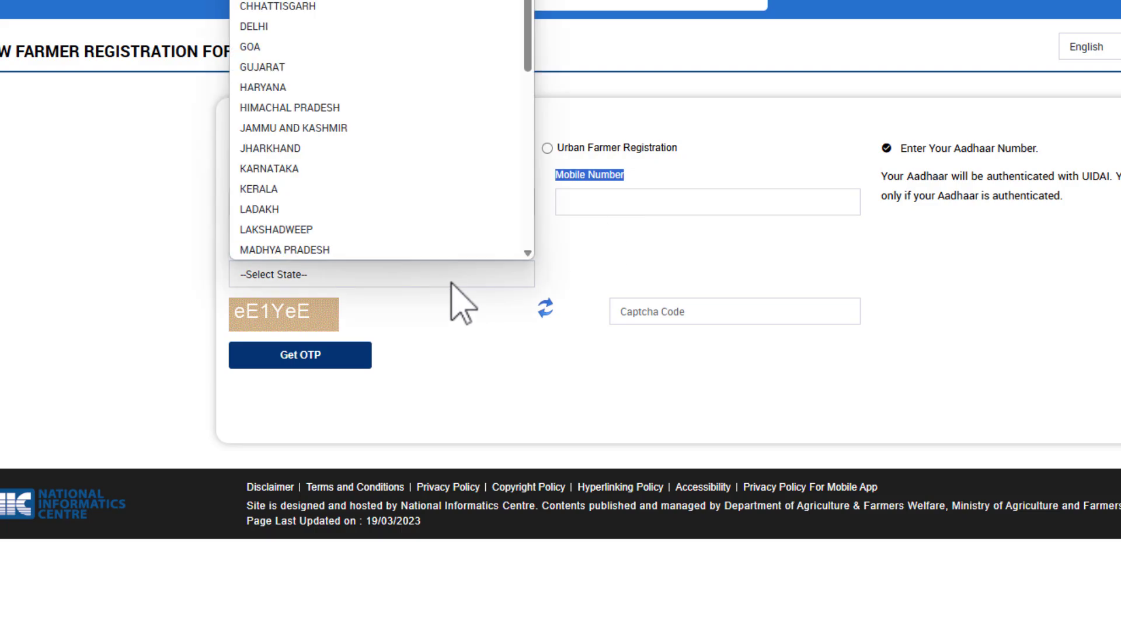
scroll(431, 150, down, 6)
click(365, 95)
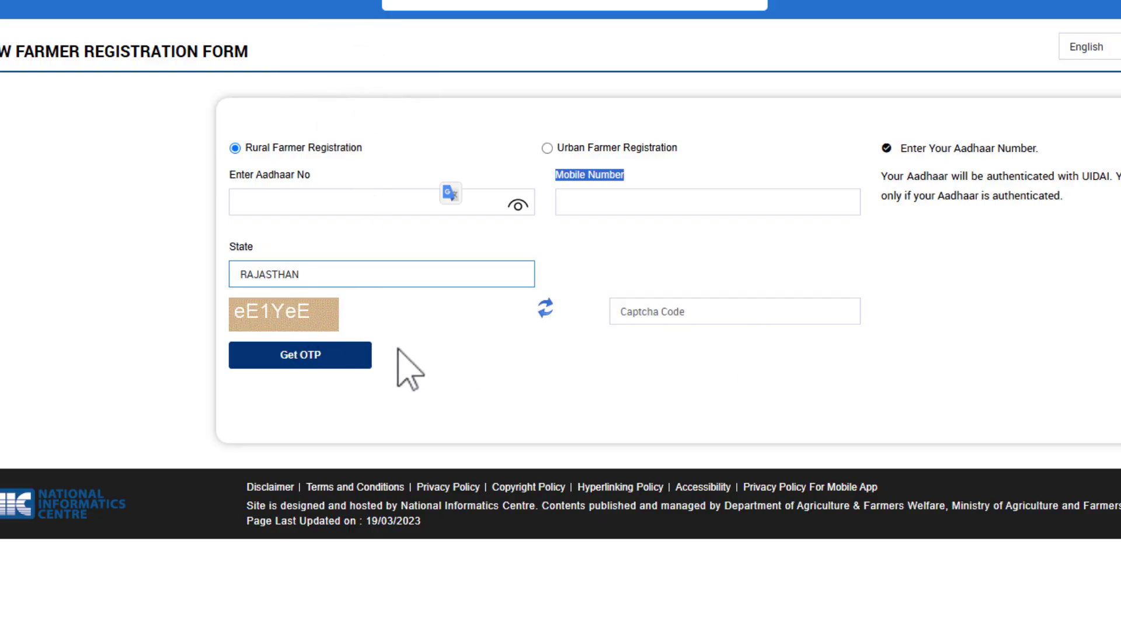
click(365, 356)
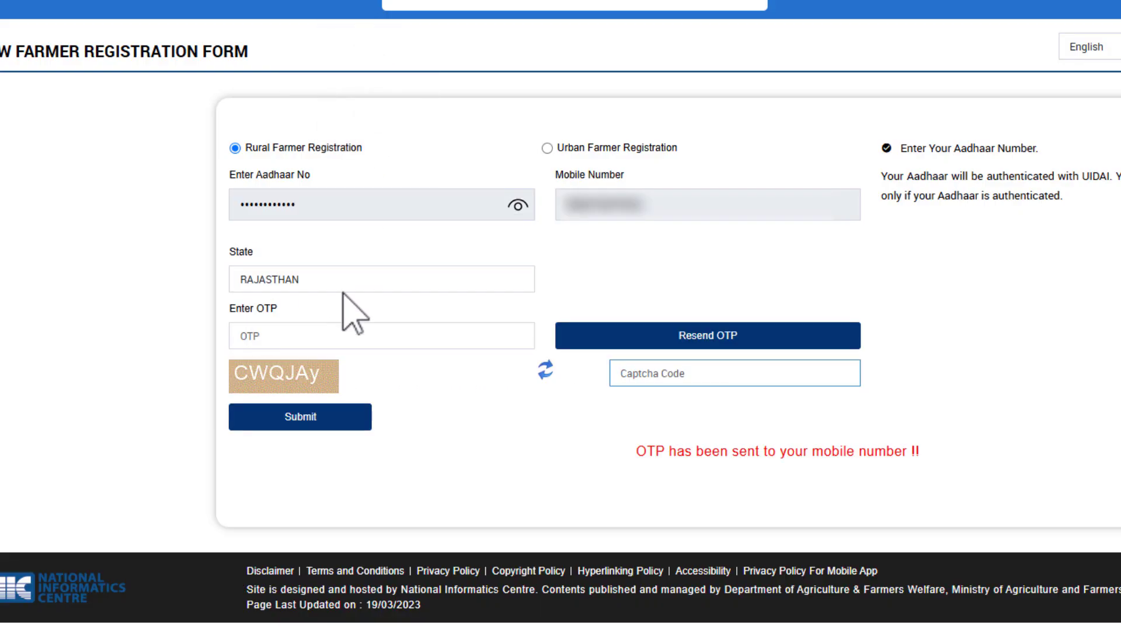
Step: Fill in the mobile OTP and the Aadhaar-registered mobile OTP, and submit them for Aadhaar verification
drag(246, 305, 282, 311)
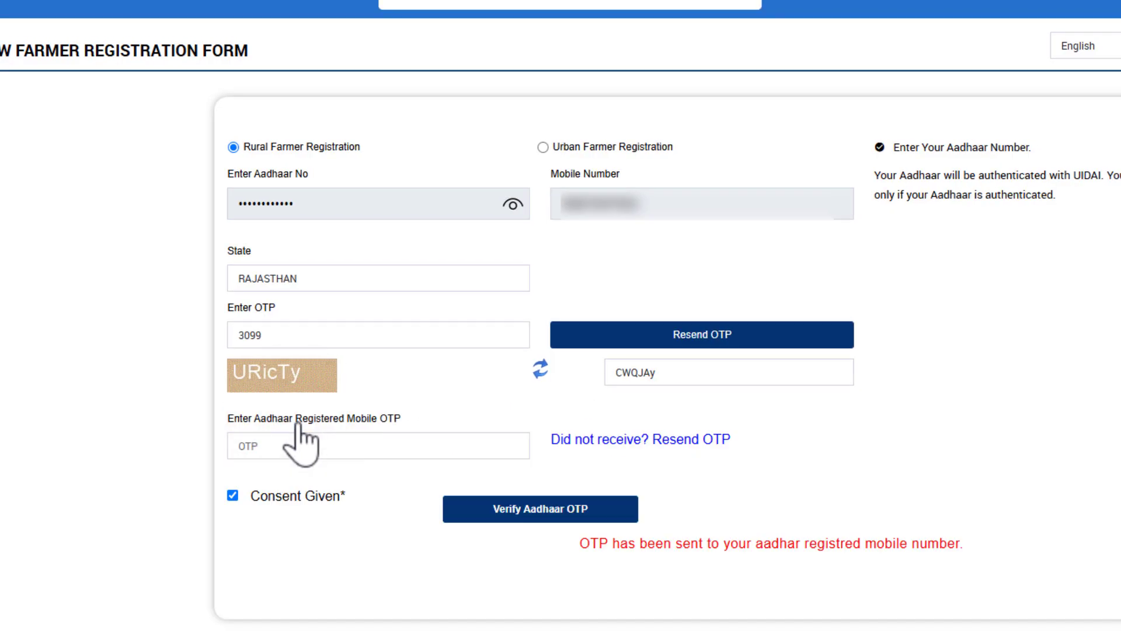
drag(248, 418, 431, 429)
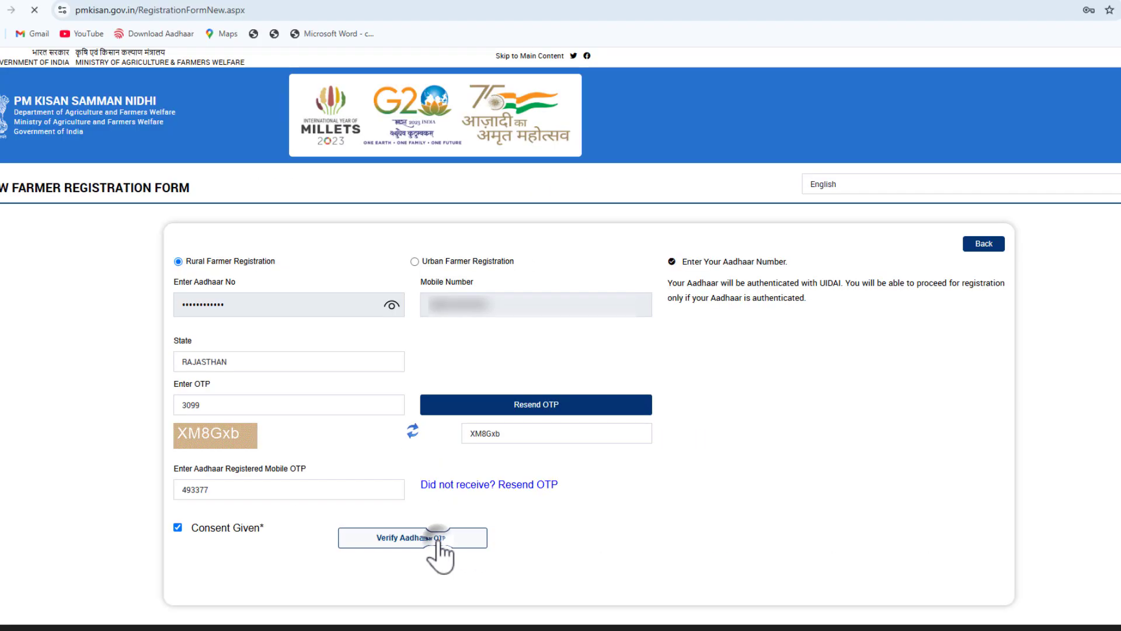
click(569, 512)
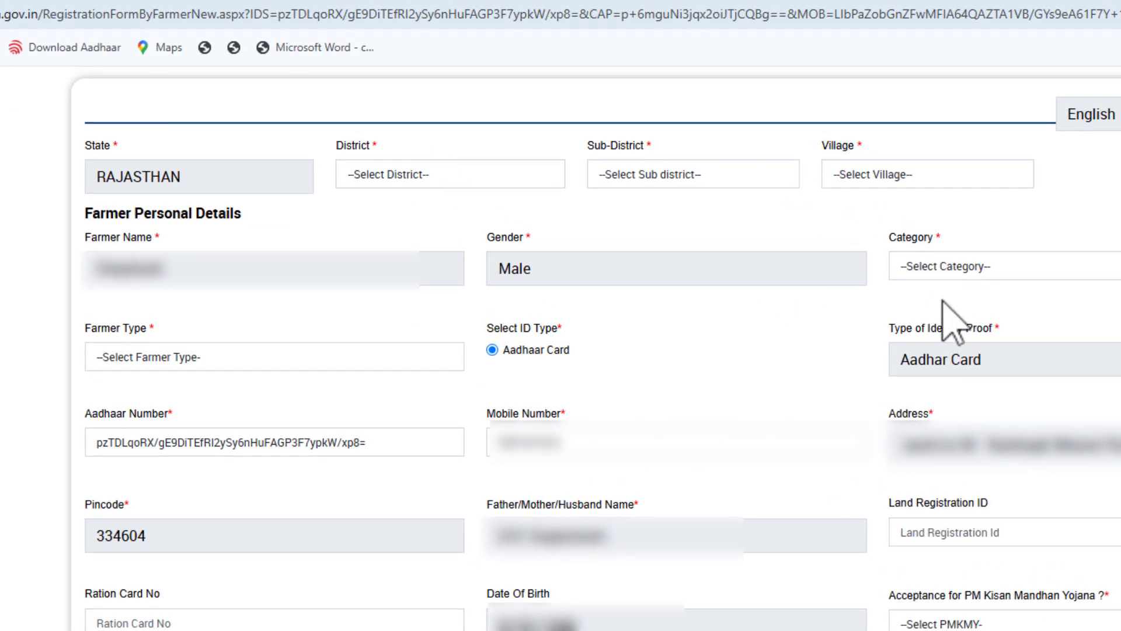
Step: Set the district to BIKANER and the sub-district to Lunkaransar in the registration form
click(365, 166)
click(421, 438)
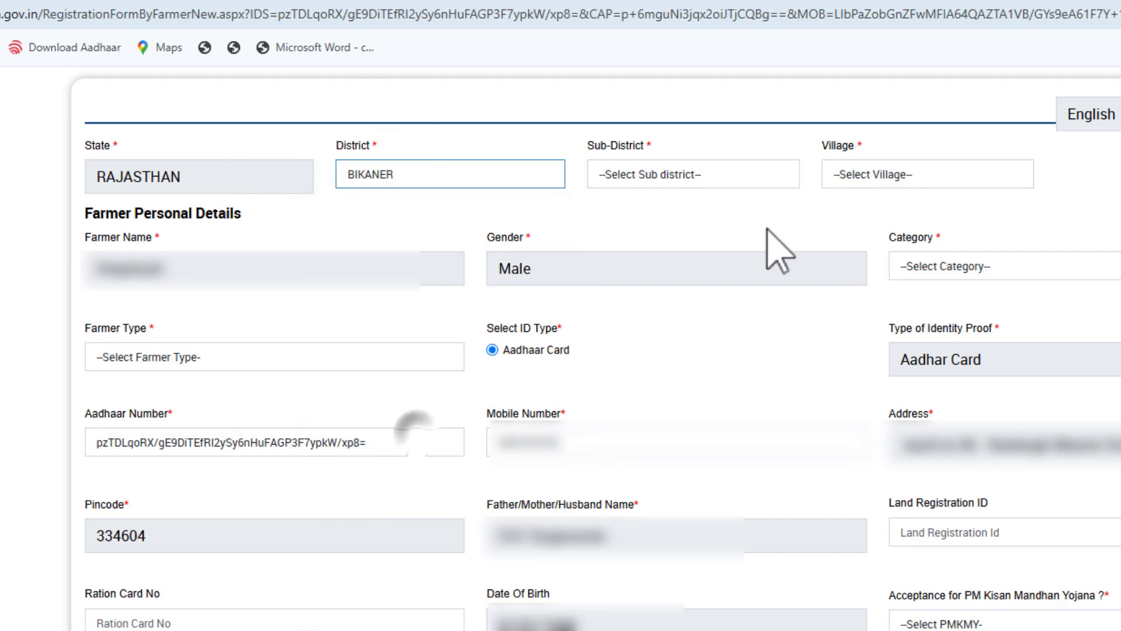
drag(597, 147, 664, 188)
click(663, 175)
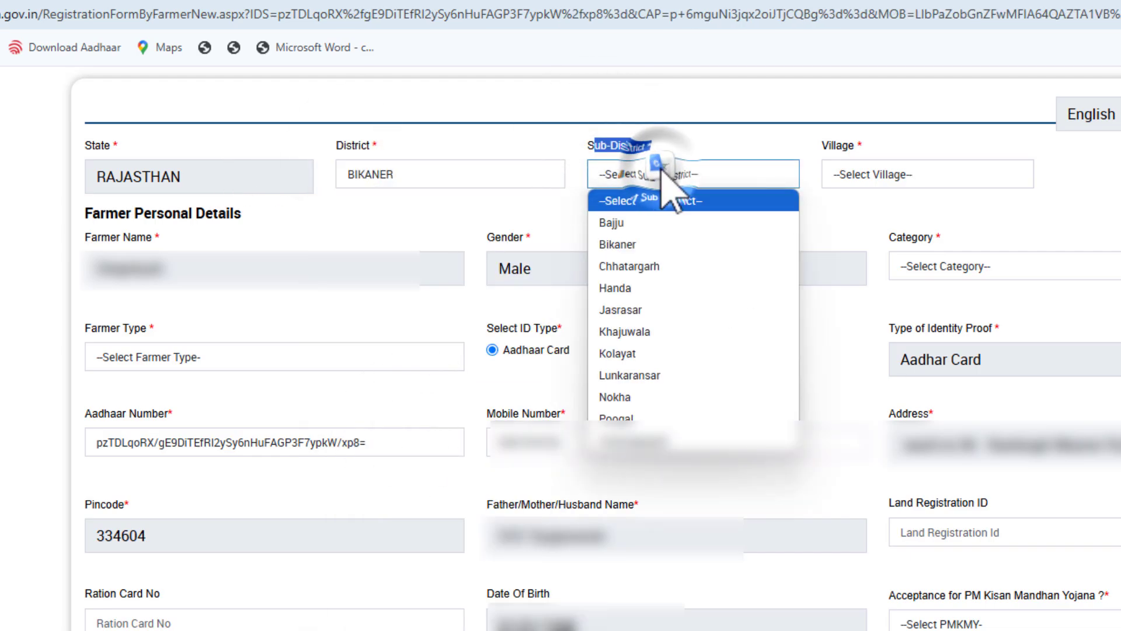
click(659, 374)
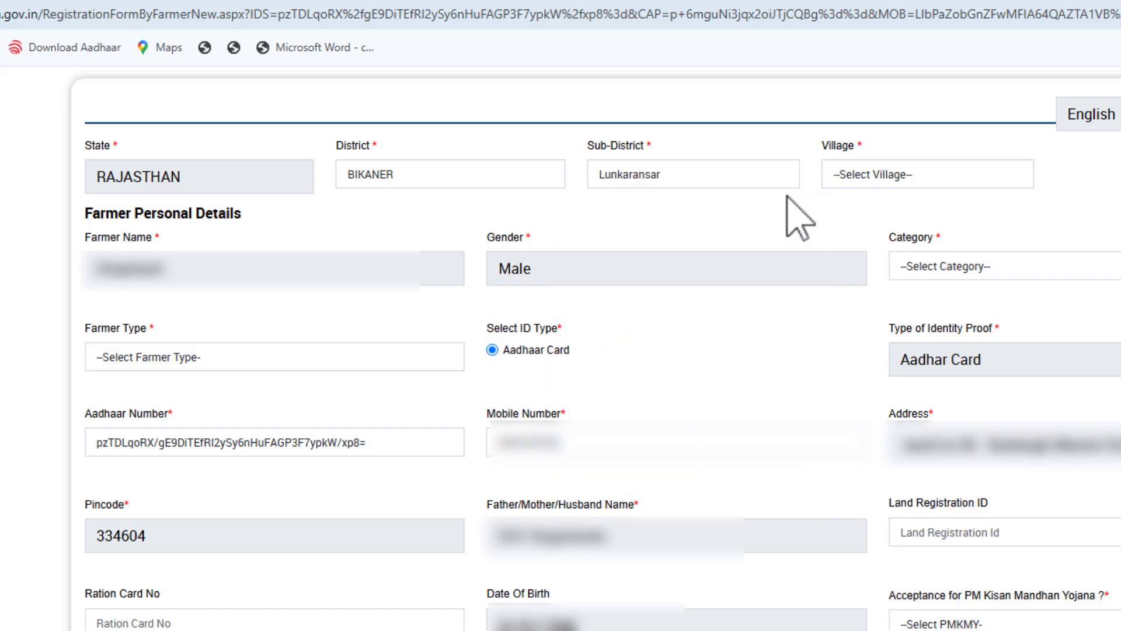
Step: Select Chak Surajpura - (69222) as the farmer's village
click(905, 175)
scroll(910, 376, down, 8)
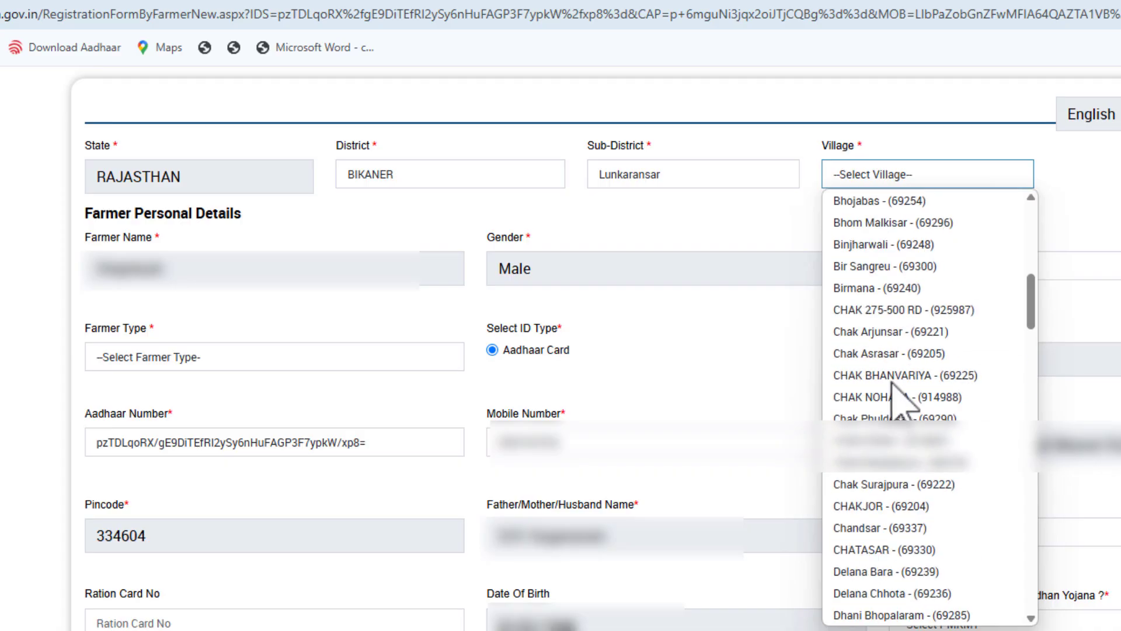
scroll(899, 362, down, 6)
scroll(910, 409, up, 3)
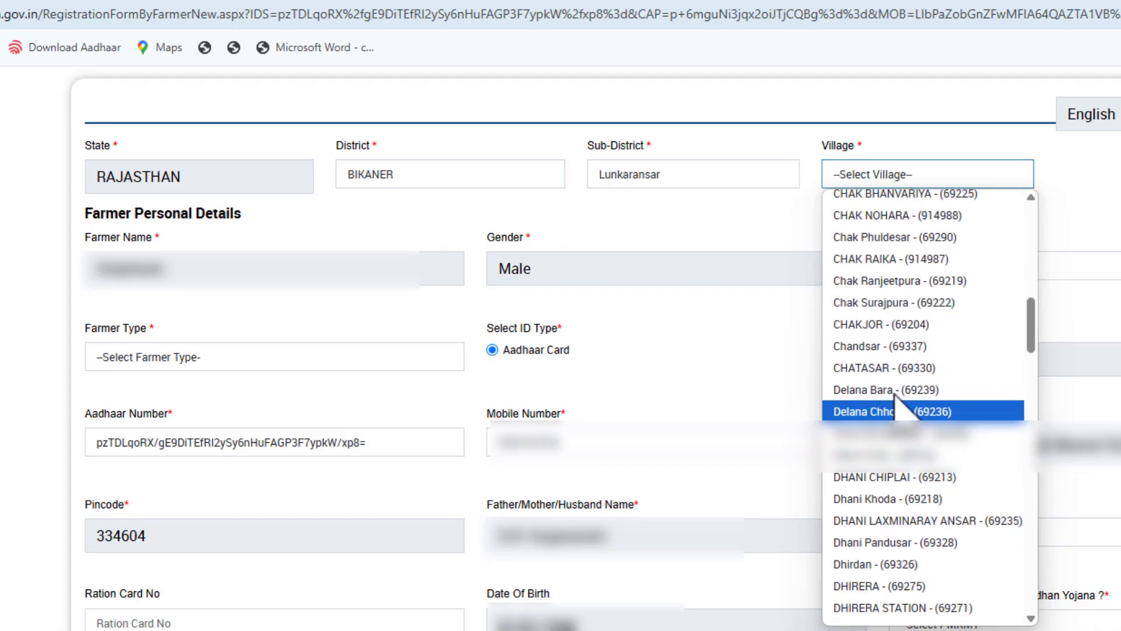
click(904, 304)
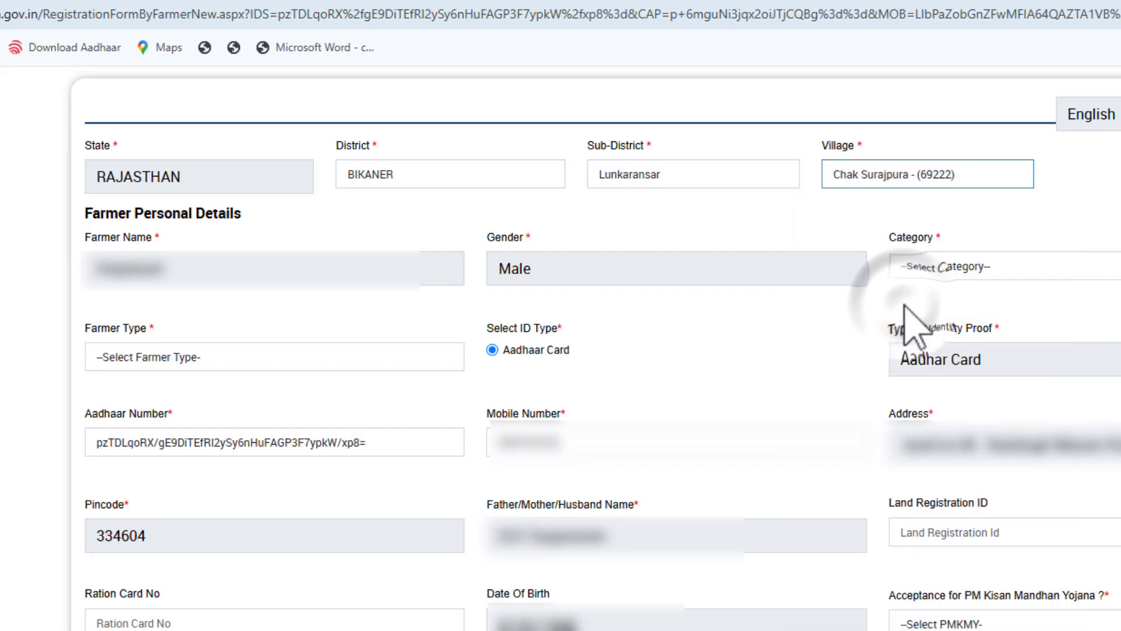
click(896, 191)
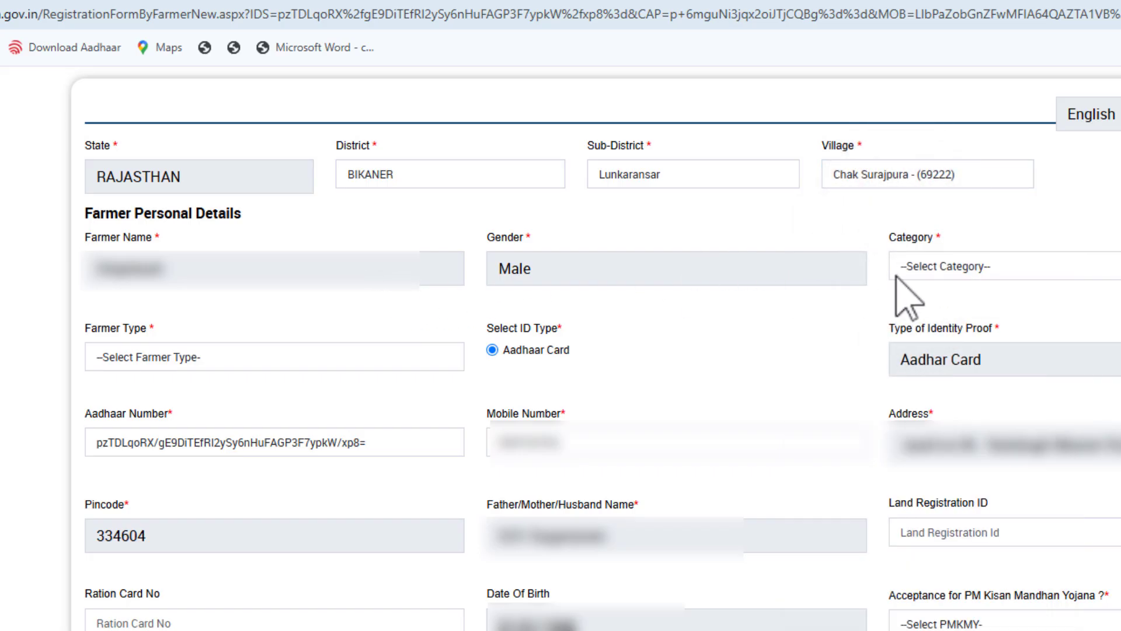
Step: Set the farmer's category to SC and the farmer type to Small (1-2Ha)
click(994, 272)
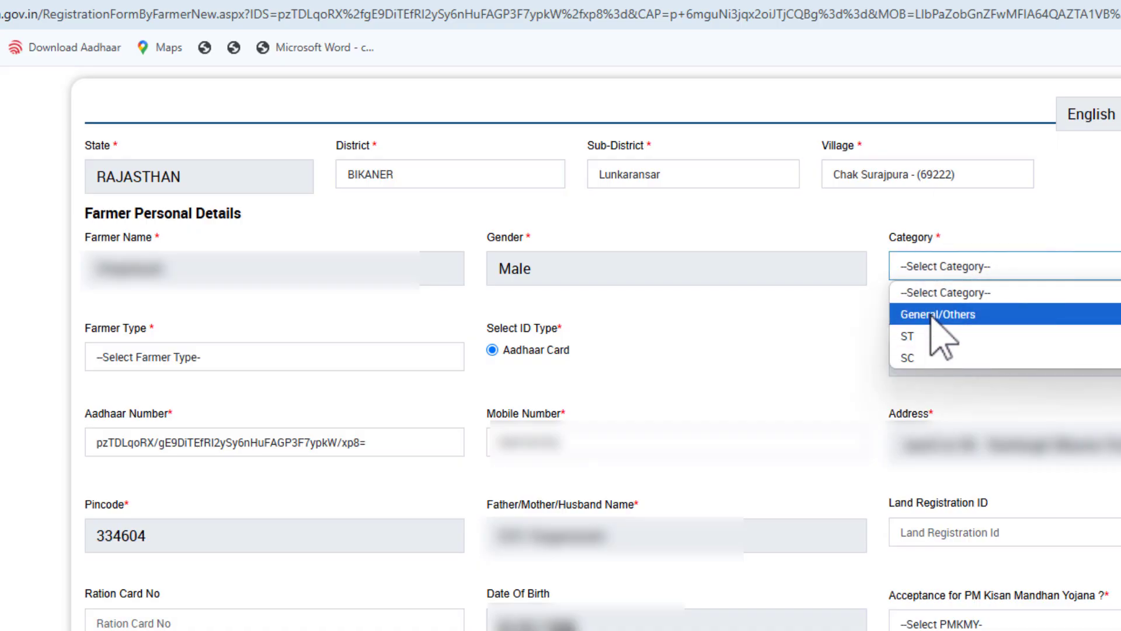
click(917, 358)
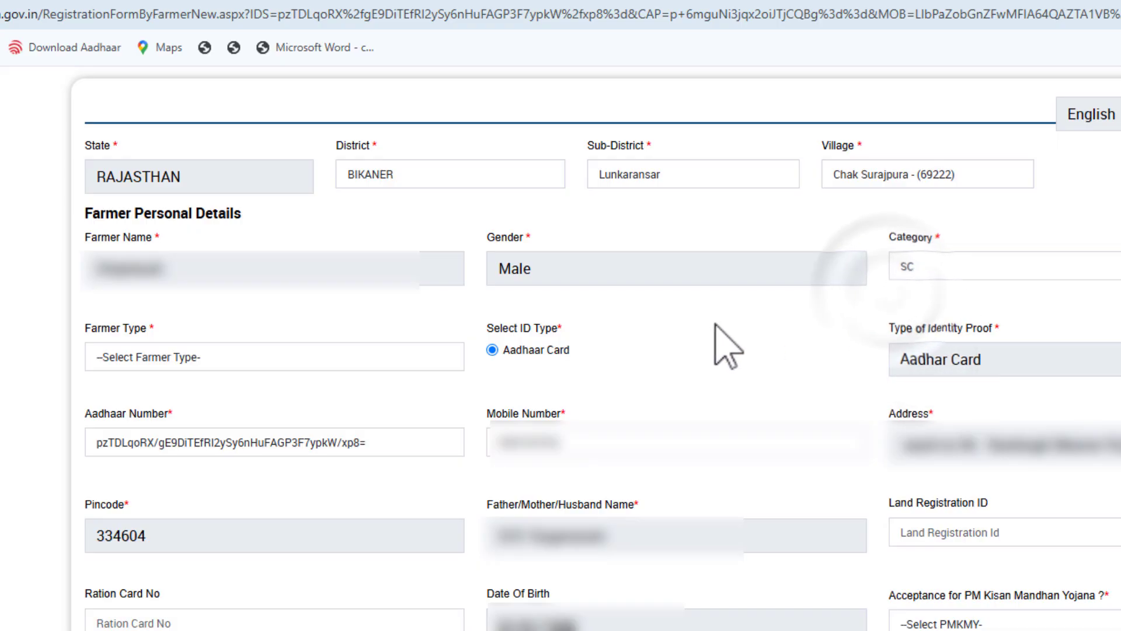
click(190, 353)
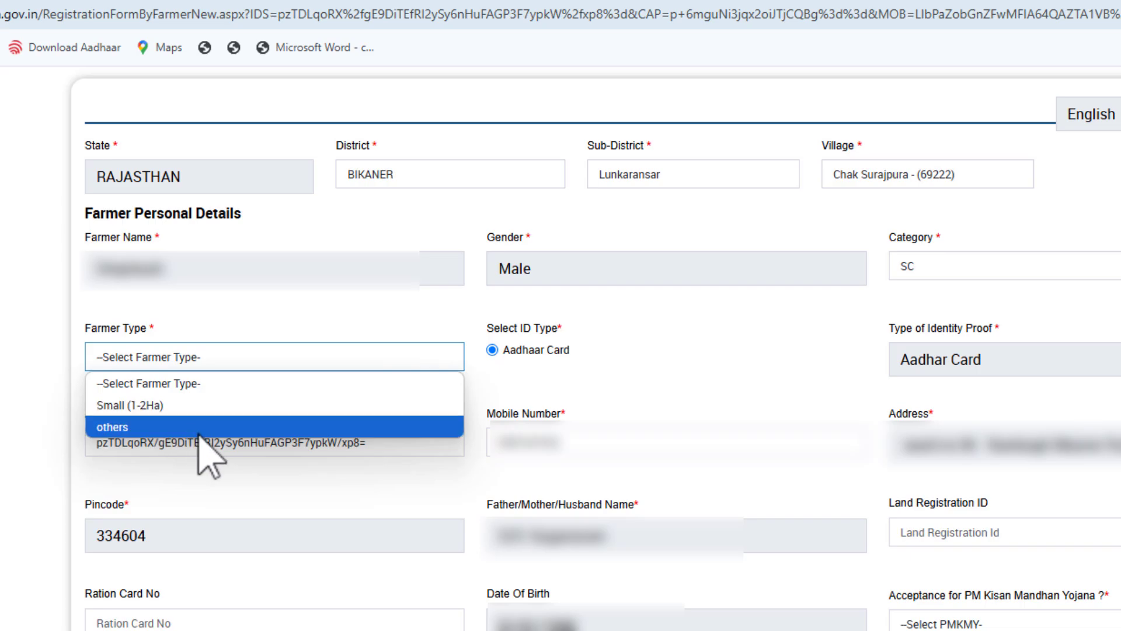
click(187, 406)
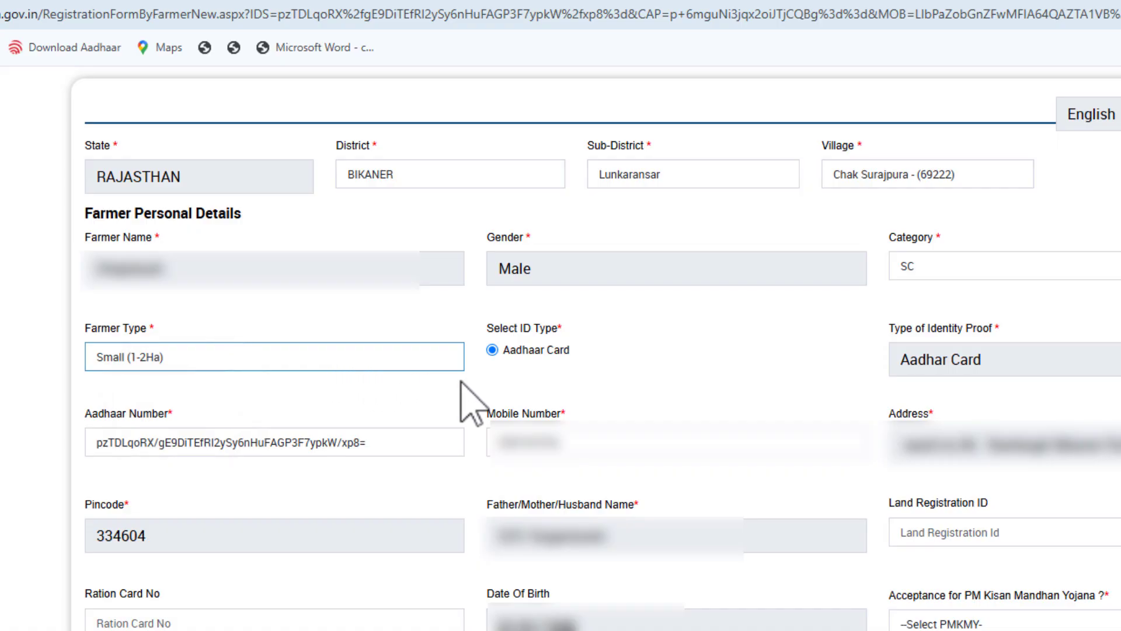
Step: Fill in the Land Registration ID in the farmer's personal details
drag(886, 505, 990, 504)
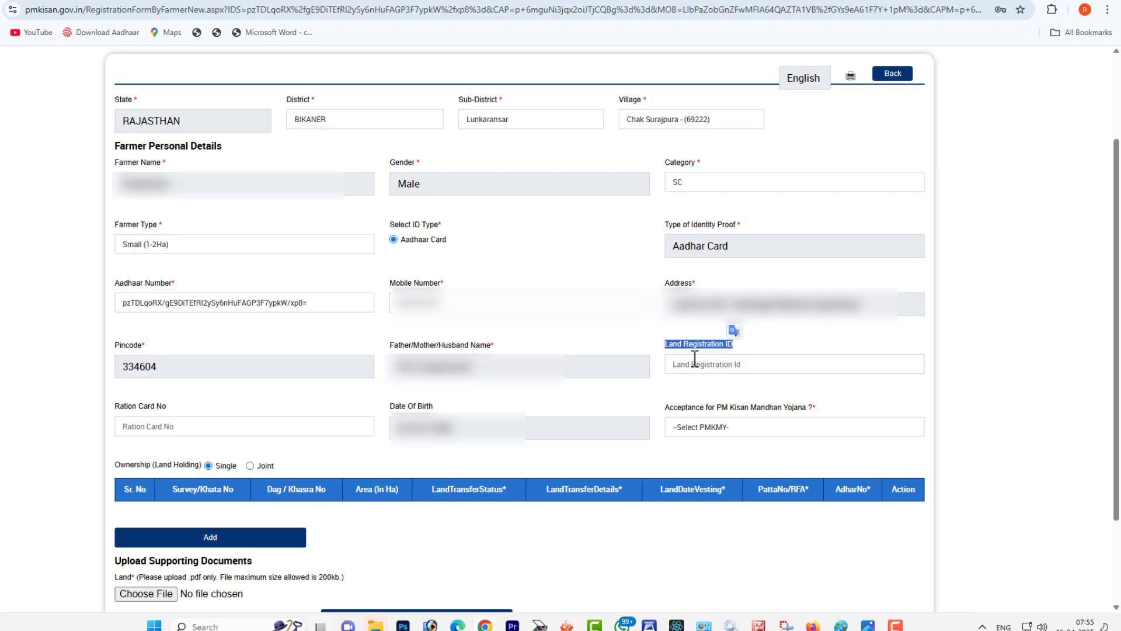
click(695, 358)
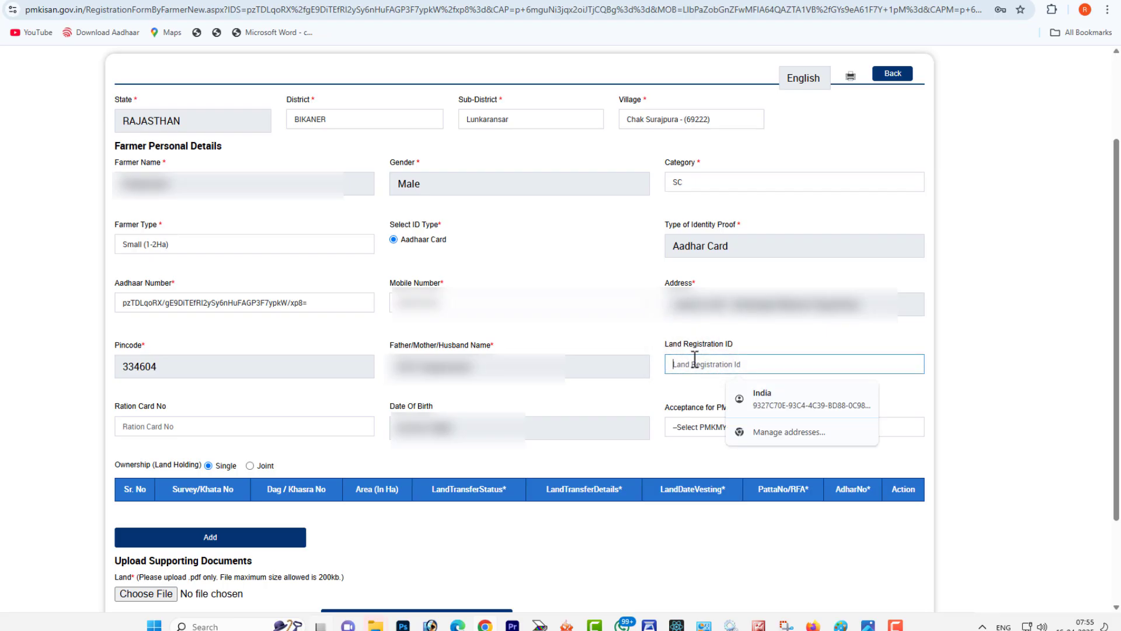
text(18)
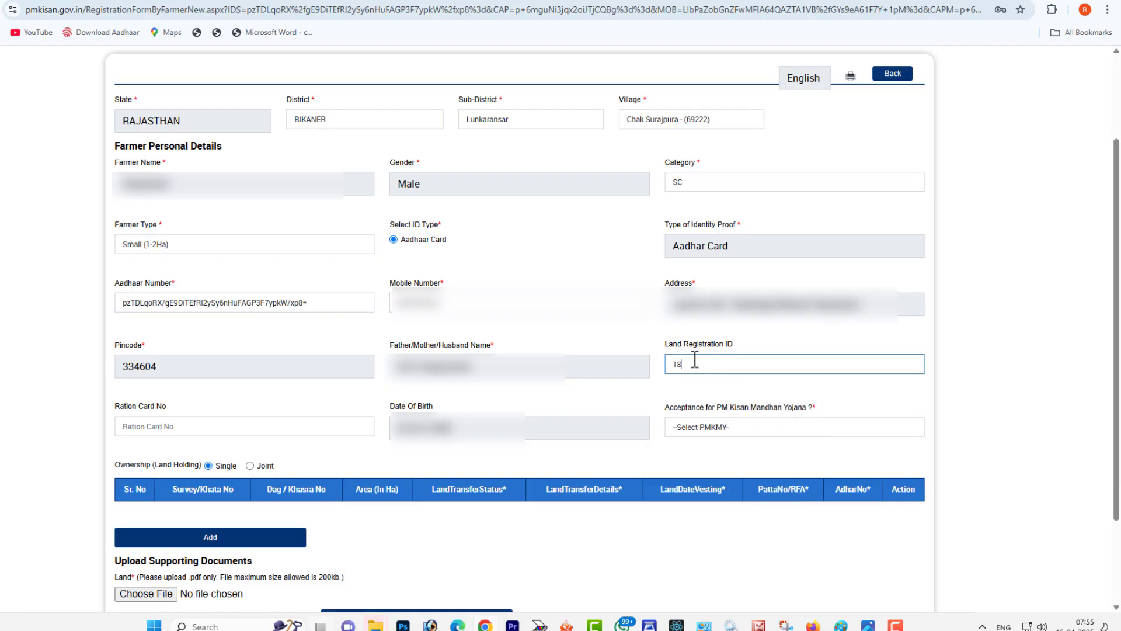
Step: Leave the ration card number blank and set Acceptance for PM Kisan Mandhan Yojana to No
drag(120, 411, 163, 425)
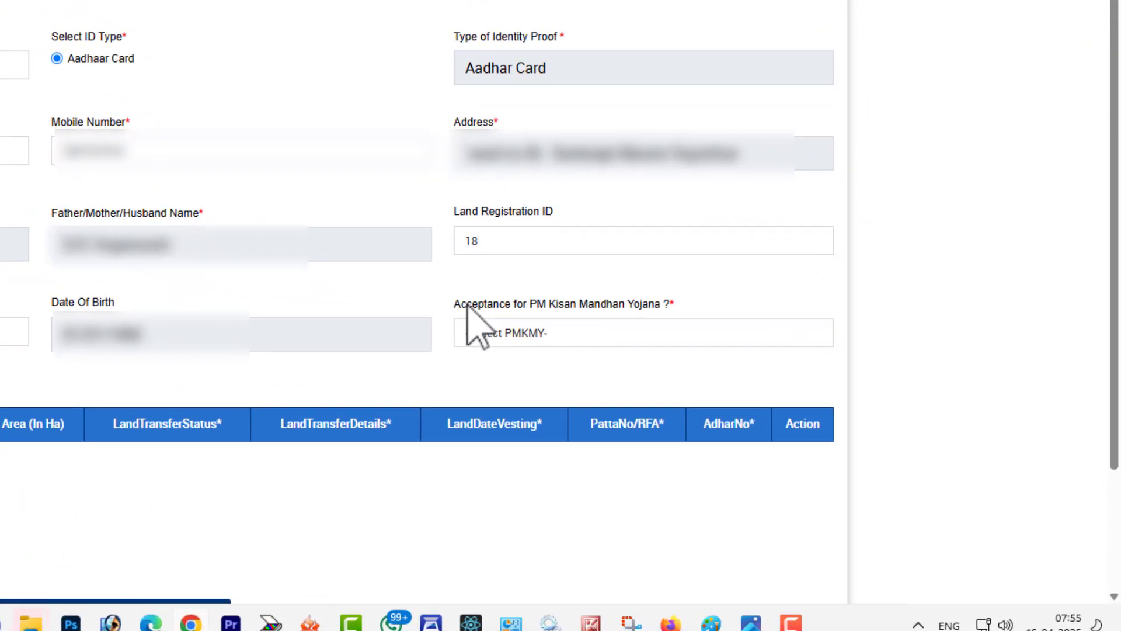
drag(670, 407, 750, 411)
drag(582, 309, 688, 325)
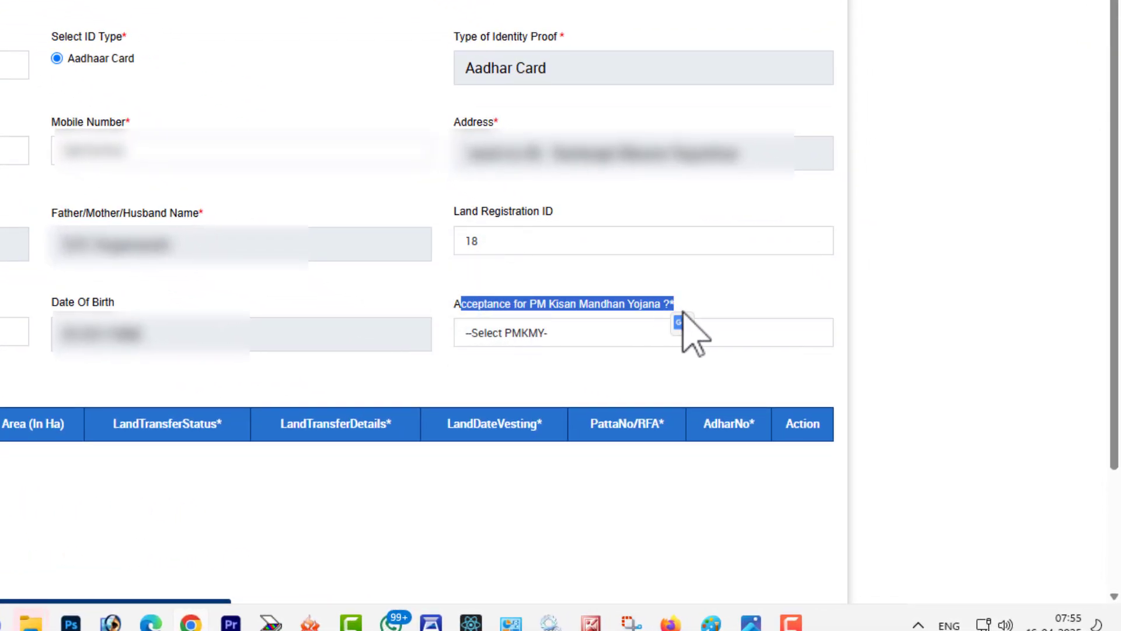
click(592, 333)
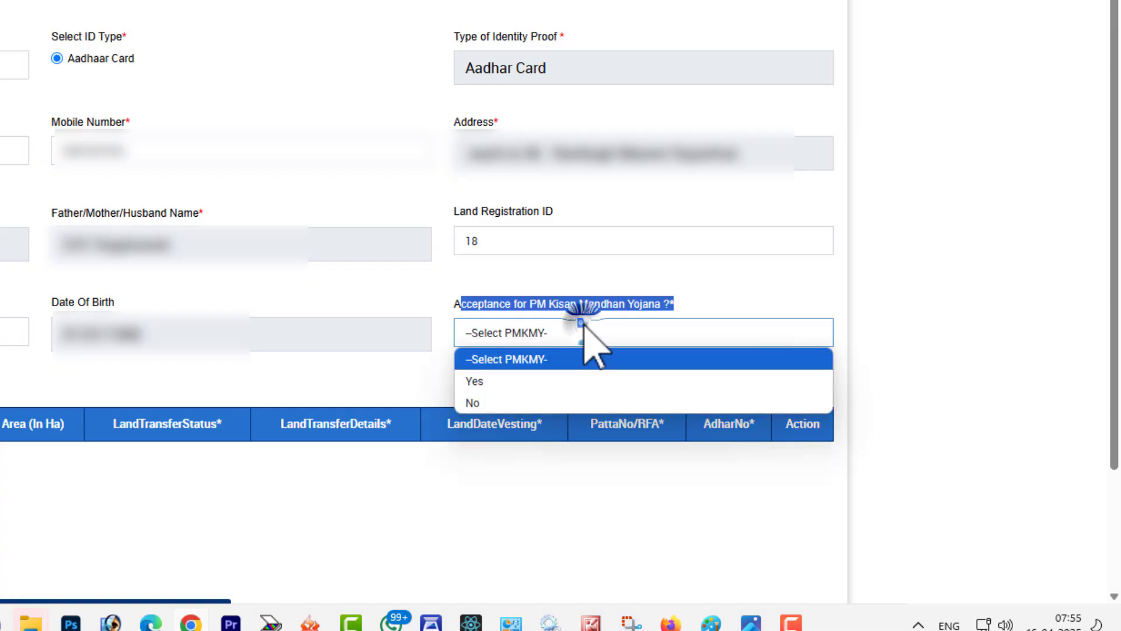
click(535, 403)
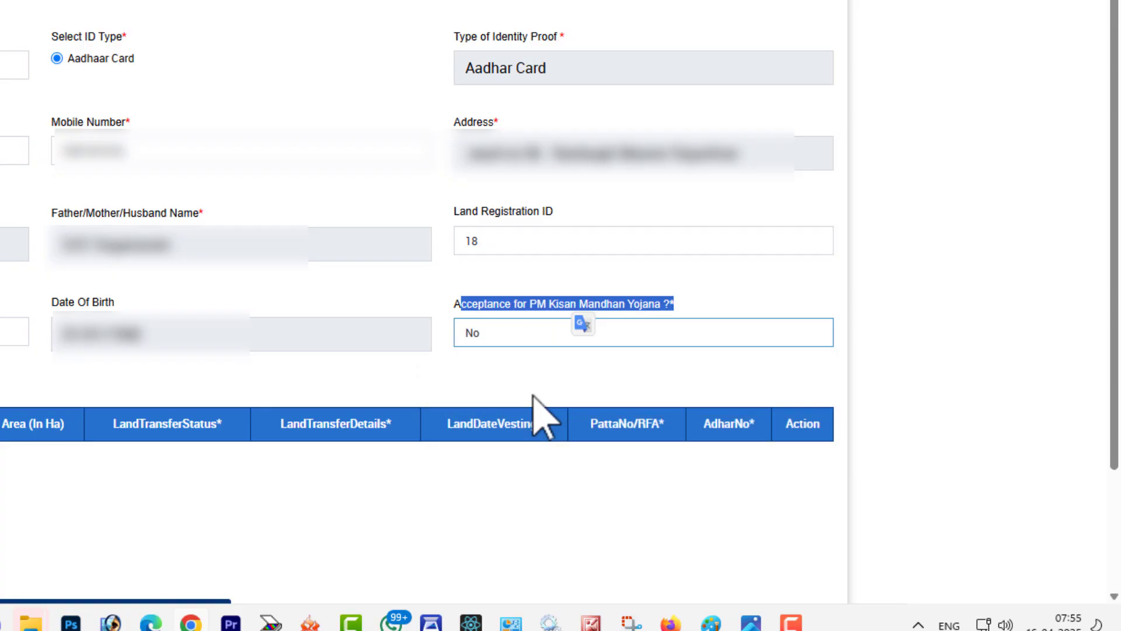
click(544, 353)
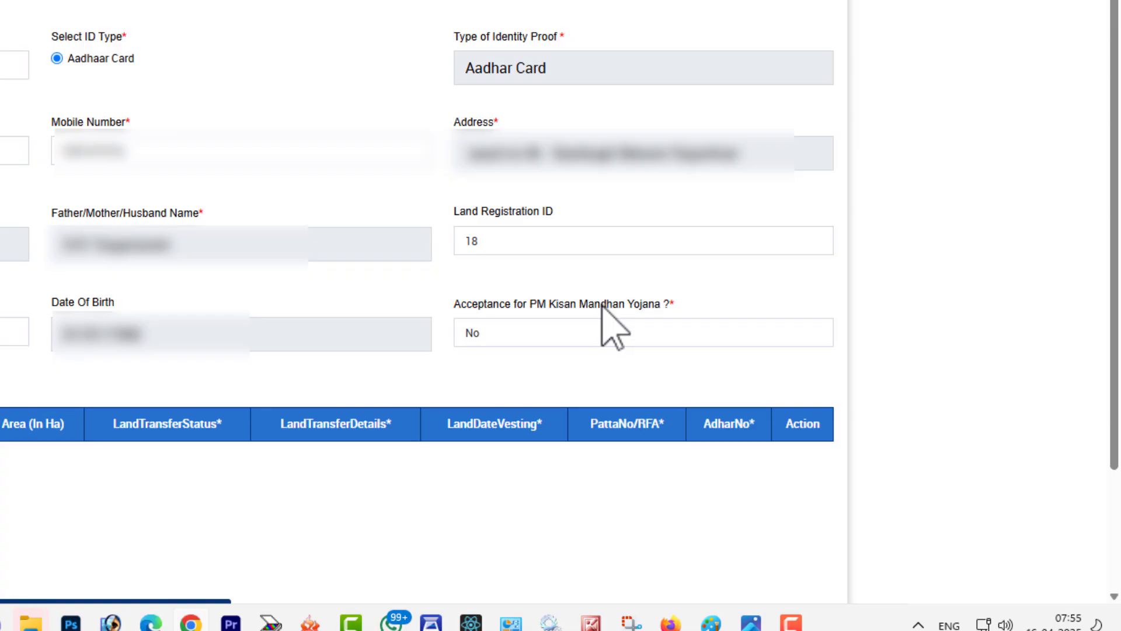
click(558, 325)
click(555, 327)
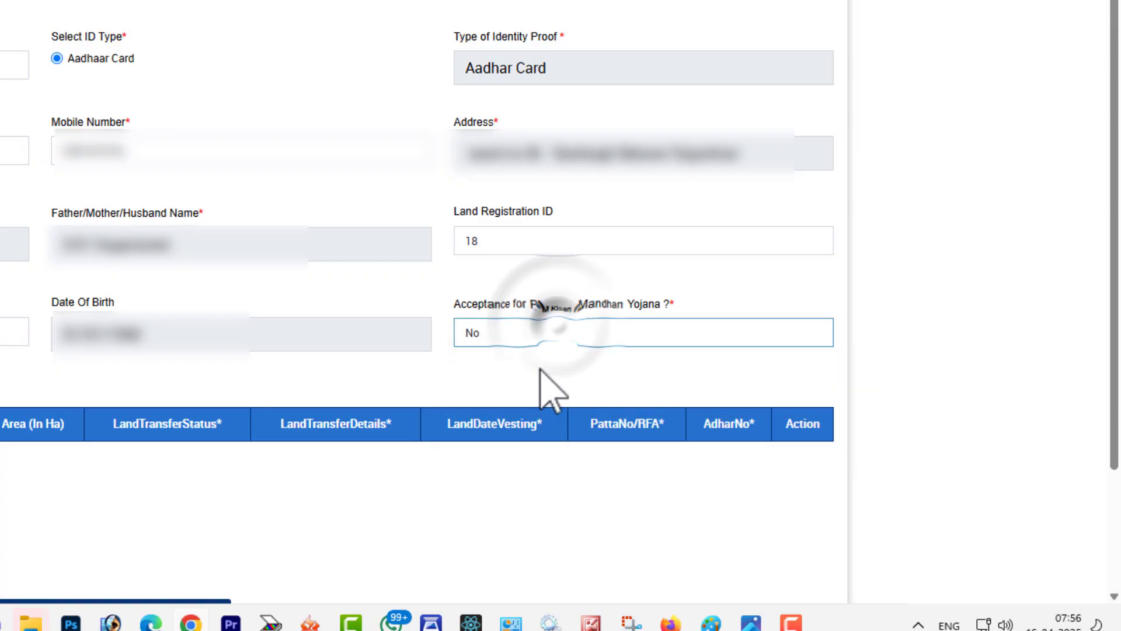
click(537, 379)
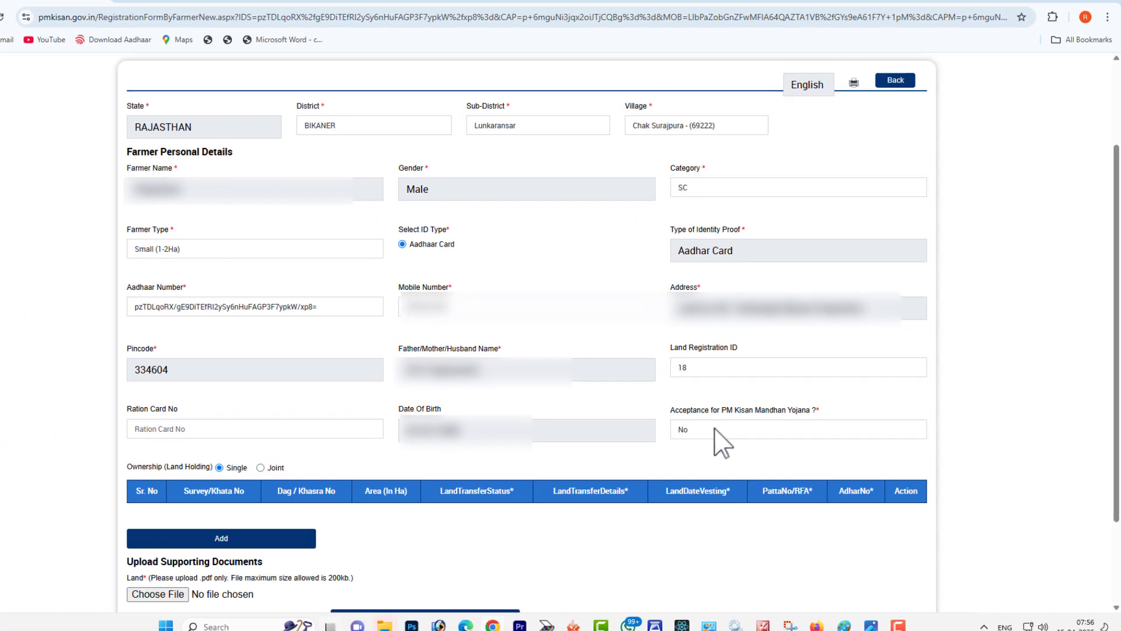
click(713, 427)
click(714, 427)
click(713, 427)
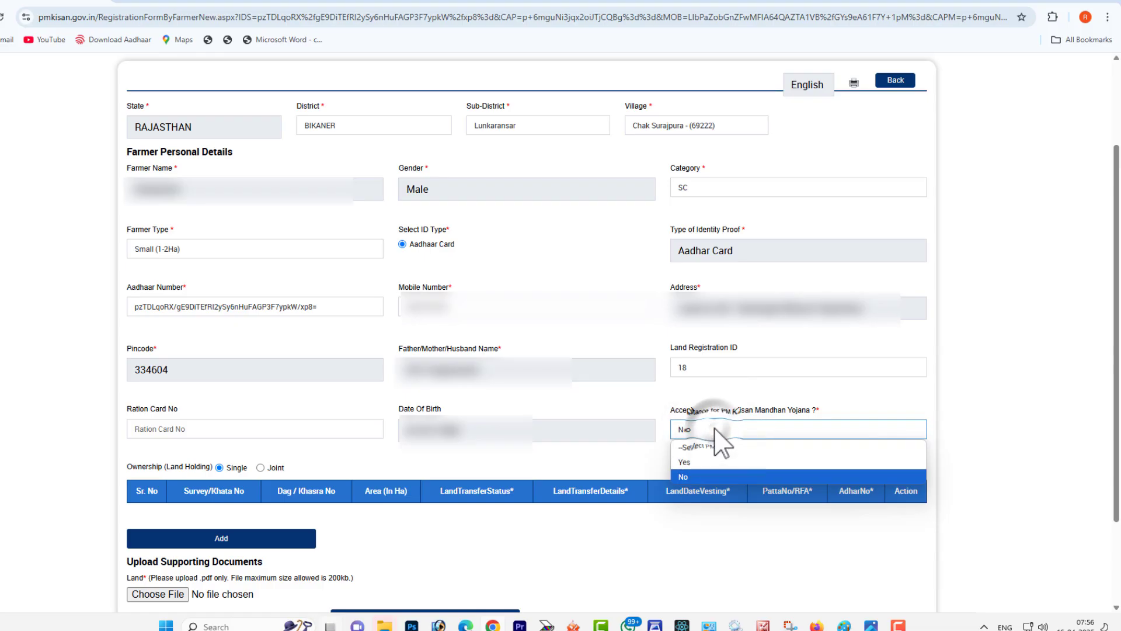
click(713, 427)
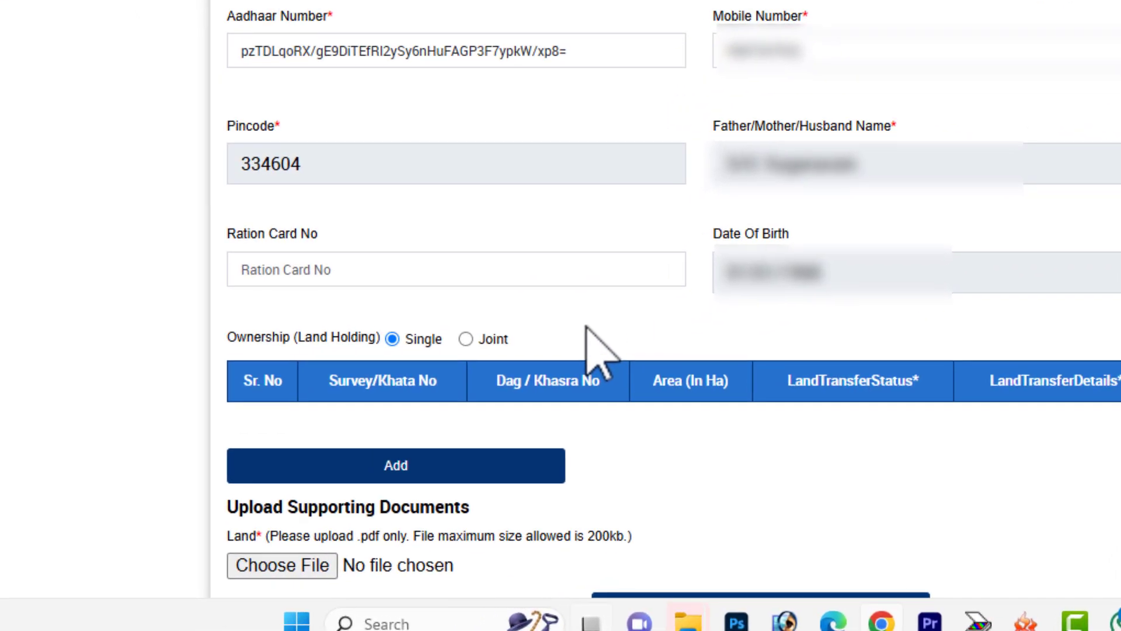
Step: Set the land holding ownership to Joint and open the form for adding a land detail
click(230, 325)
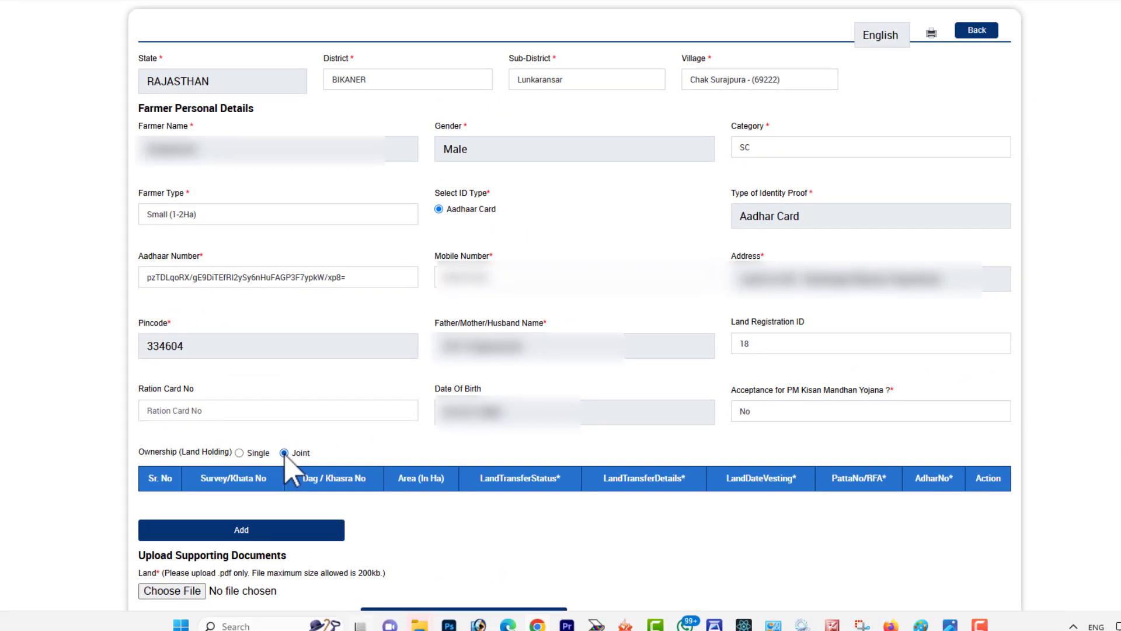
click(288, 528)
scroll(334, 325, down, 5)
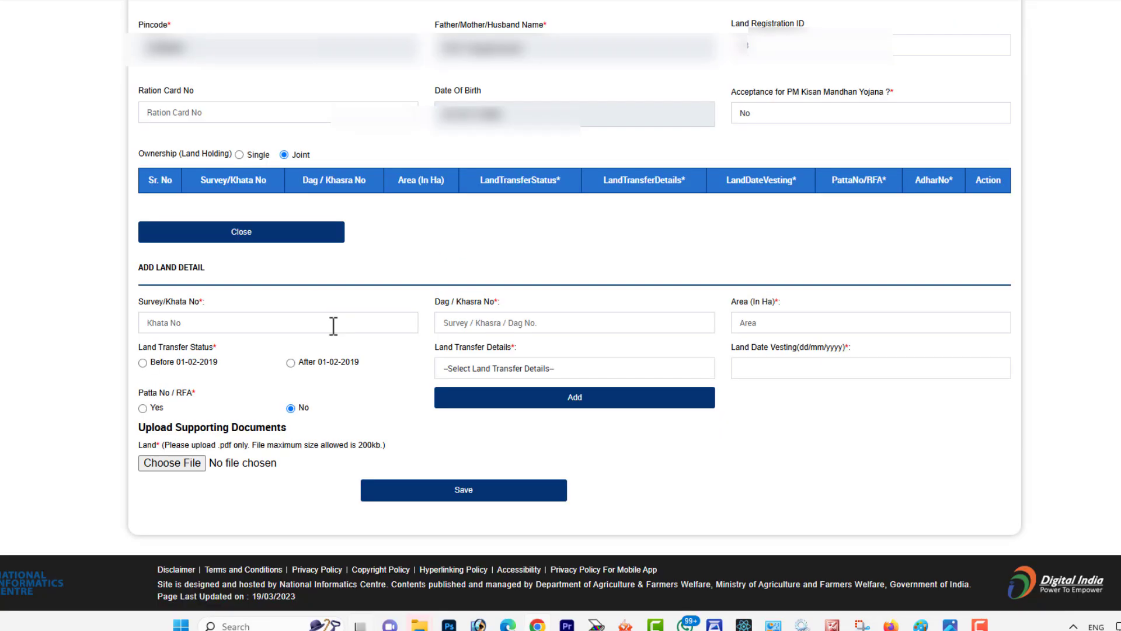
Step: Fill in the land detail with Survey/Khata No 18, Dag/Khasra No 135 137 38 and an area of 1.4 Ha
click(334, 325)
text(1)
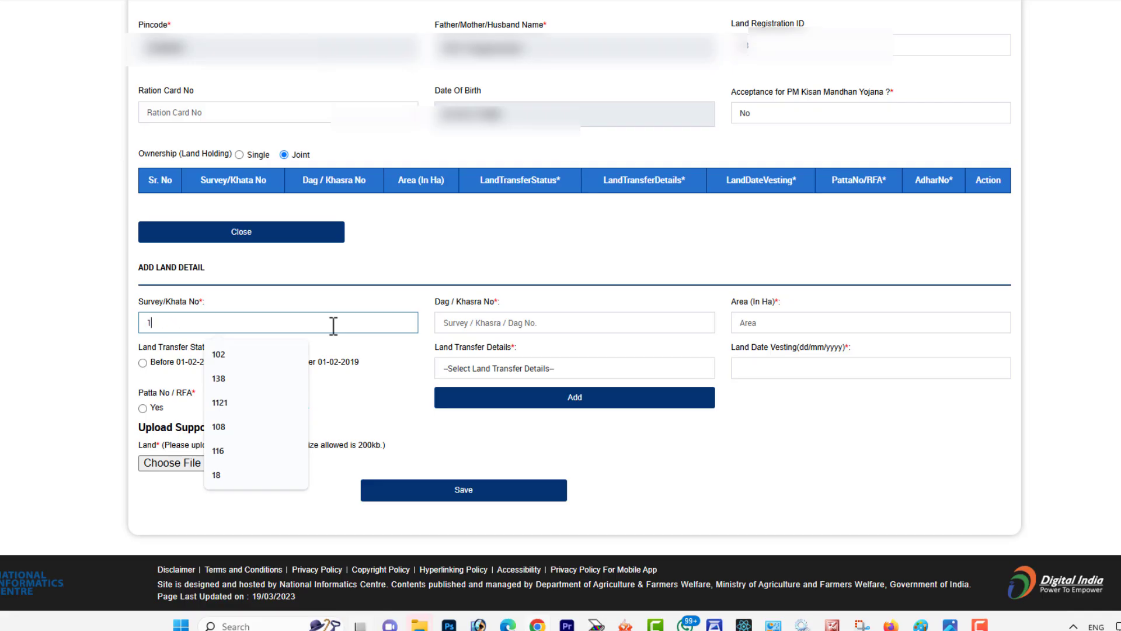
text(8)
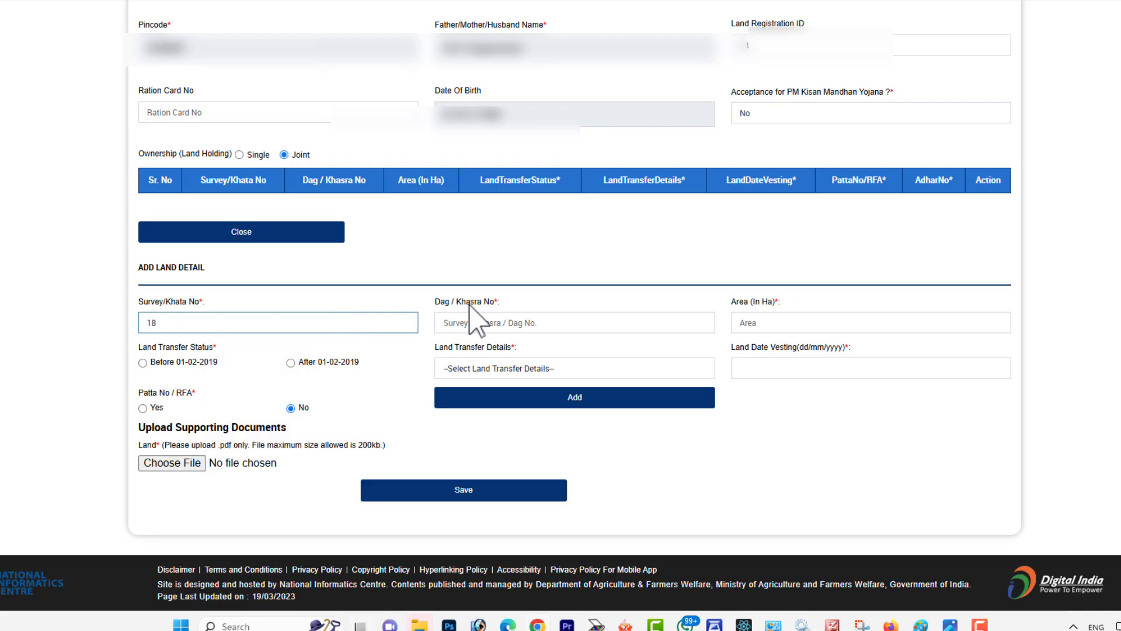
click(470, 325)
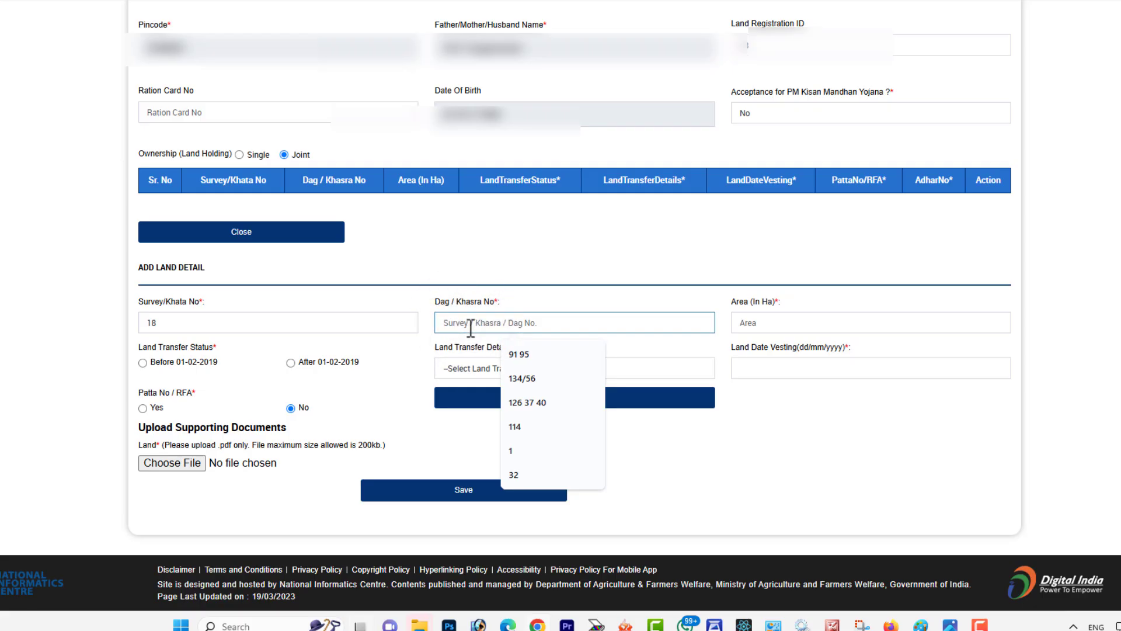
text(135 137 38)
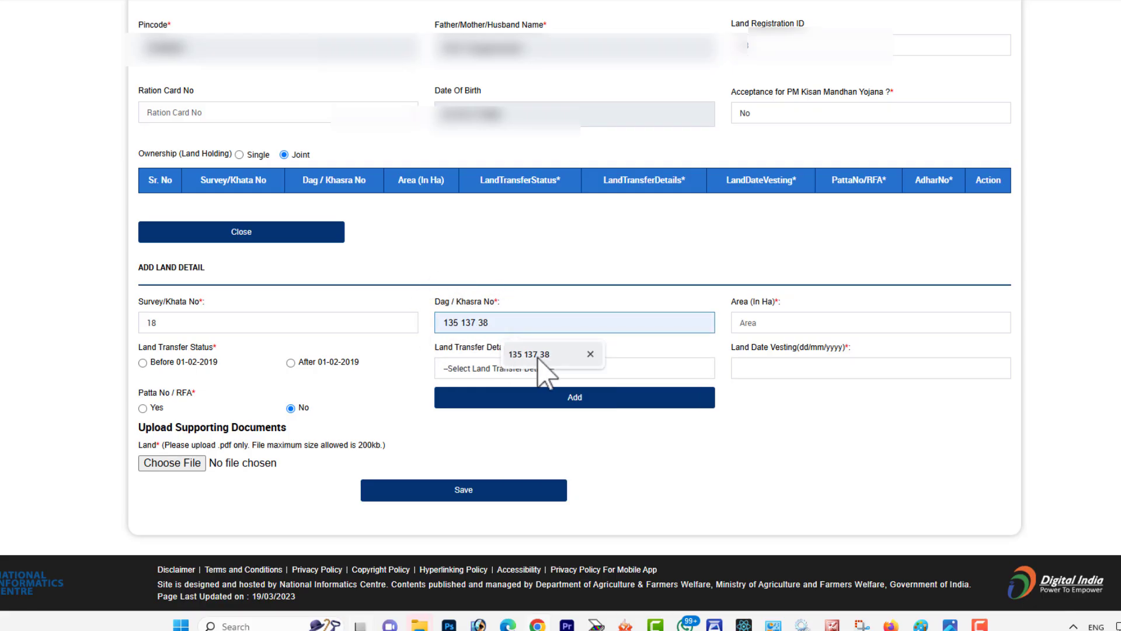
click(529, 354)
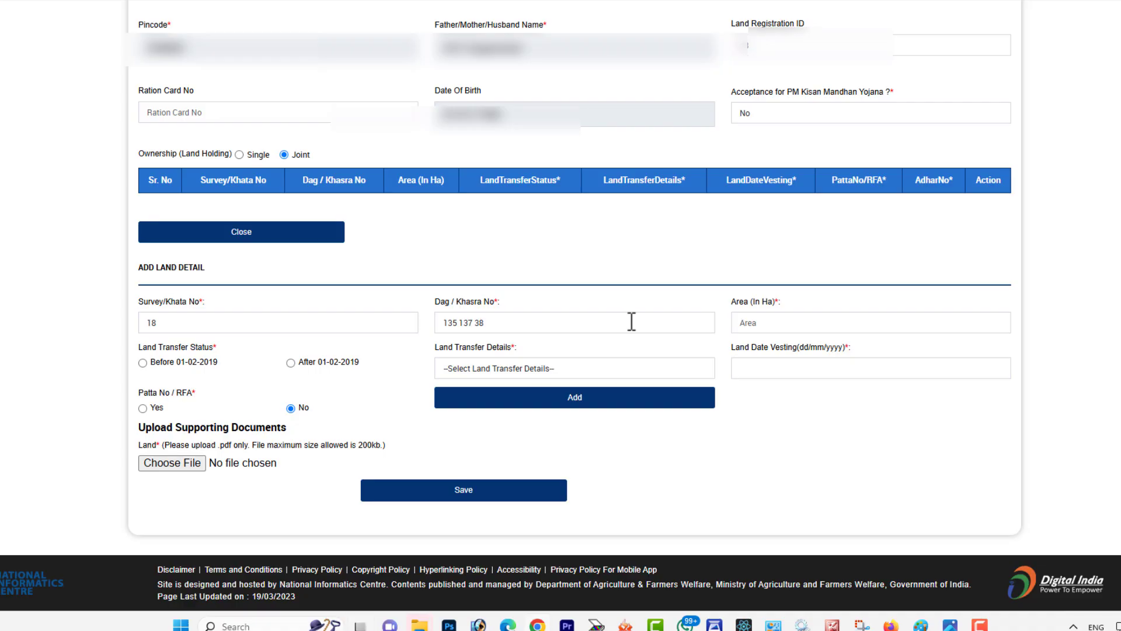
click(790, 322)
text(1.4)
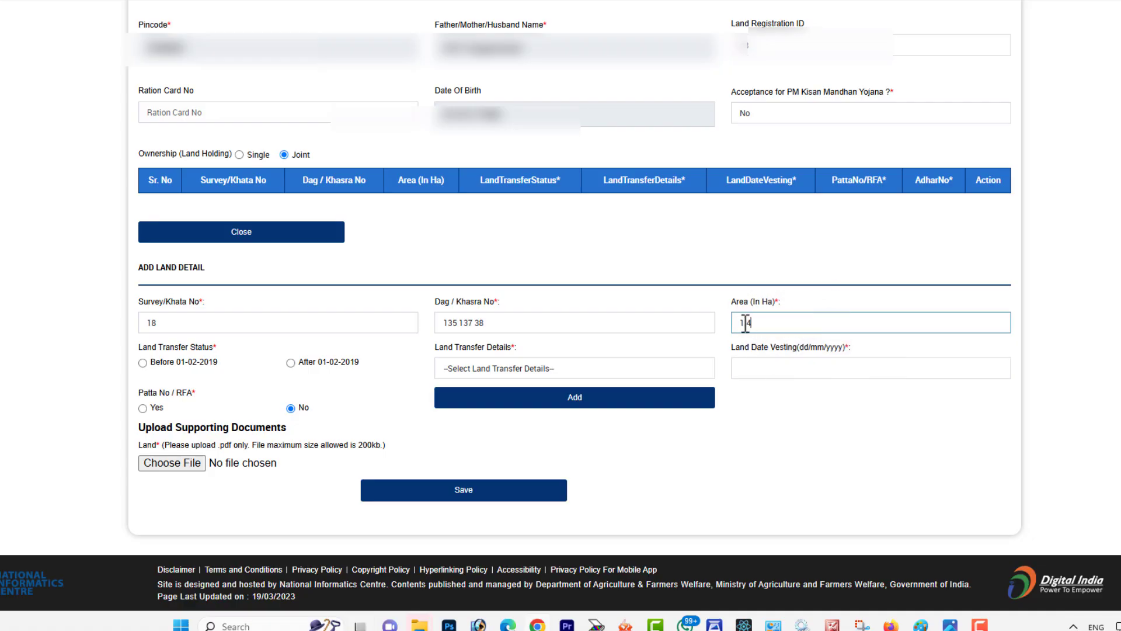
drag(726, 302, 791, 308)
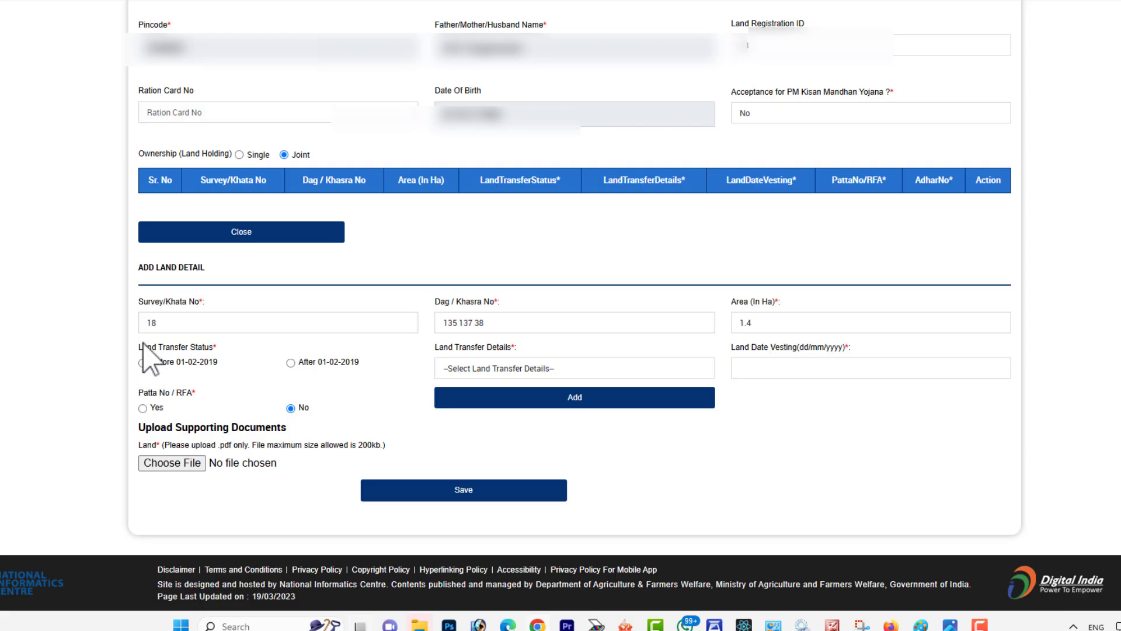
Step: Set the land transfer status to Before 01-02-2019 and the transfer details to Ancester Land (Virasat)
drag(143, 346, 250, 370)
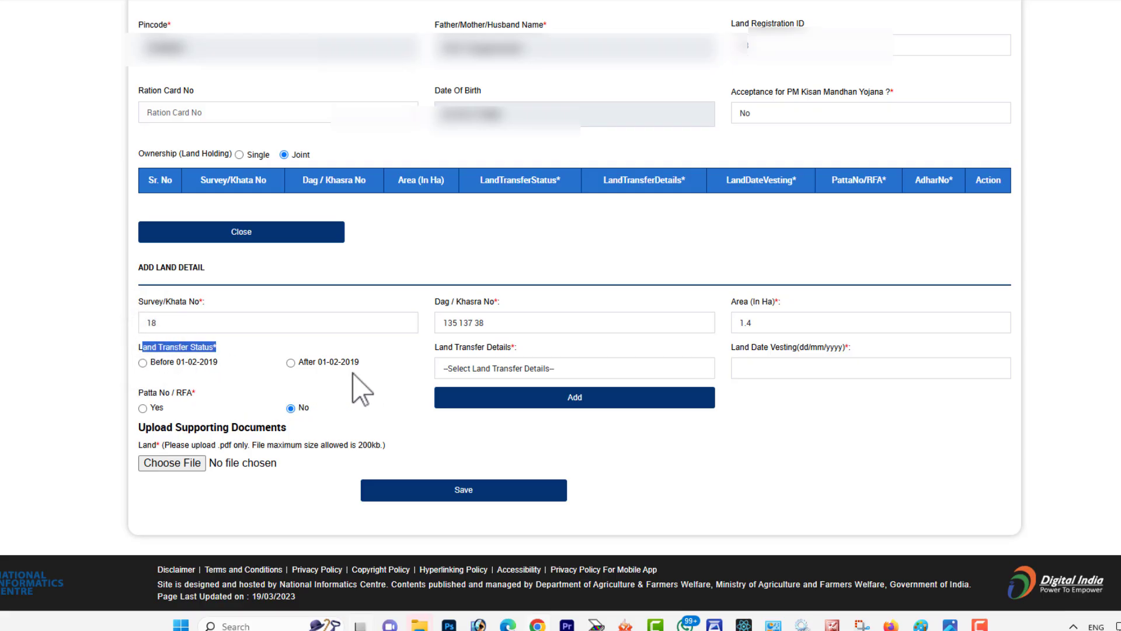
click(141, 362)
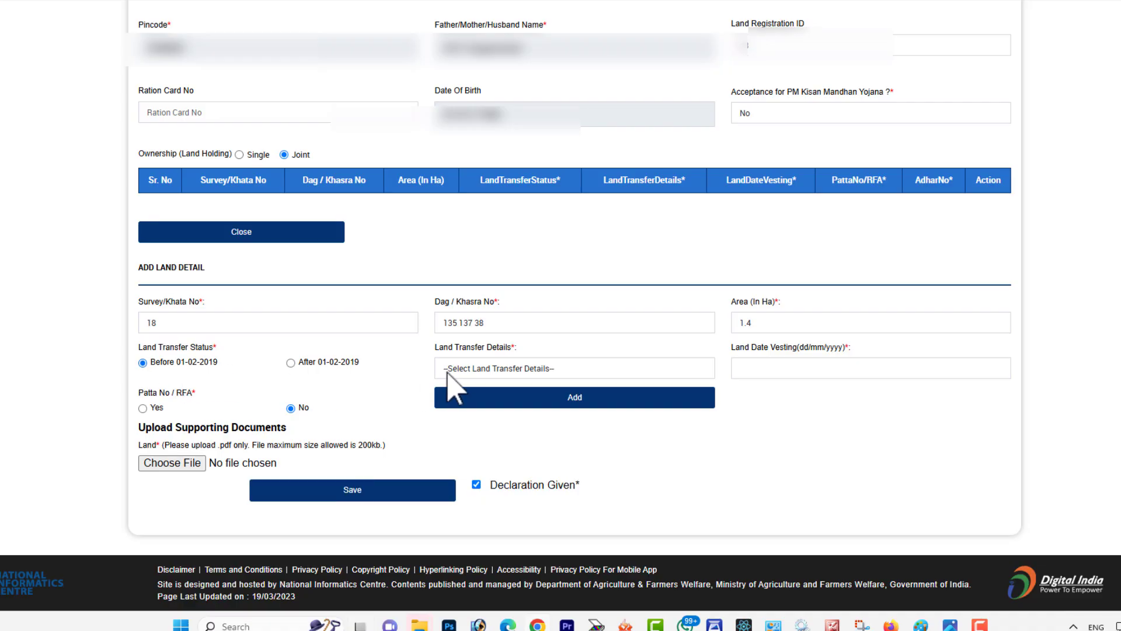
click(448, 368)
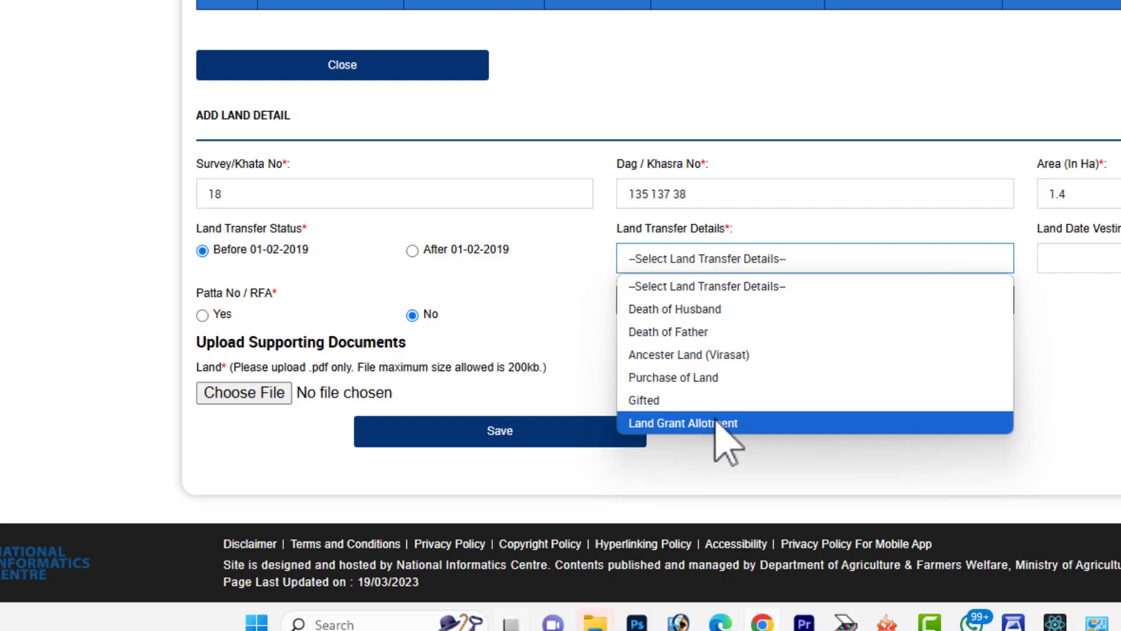
click(680, 354)
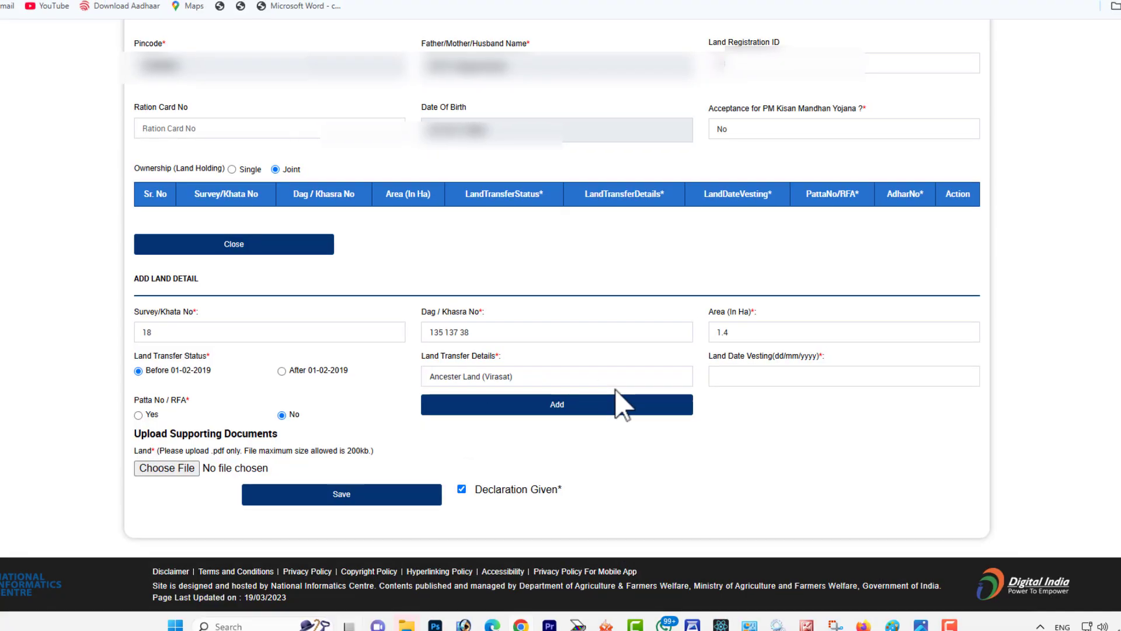
Step: Set the land date vesting to 12/08/2010
click(753, 374)
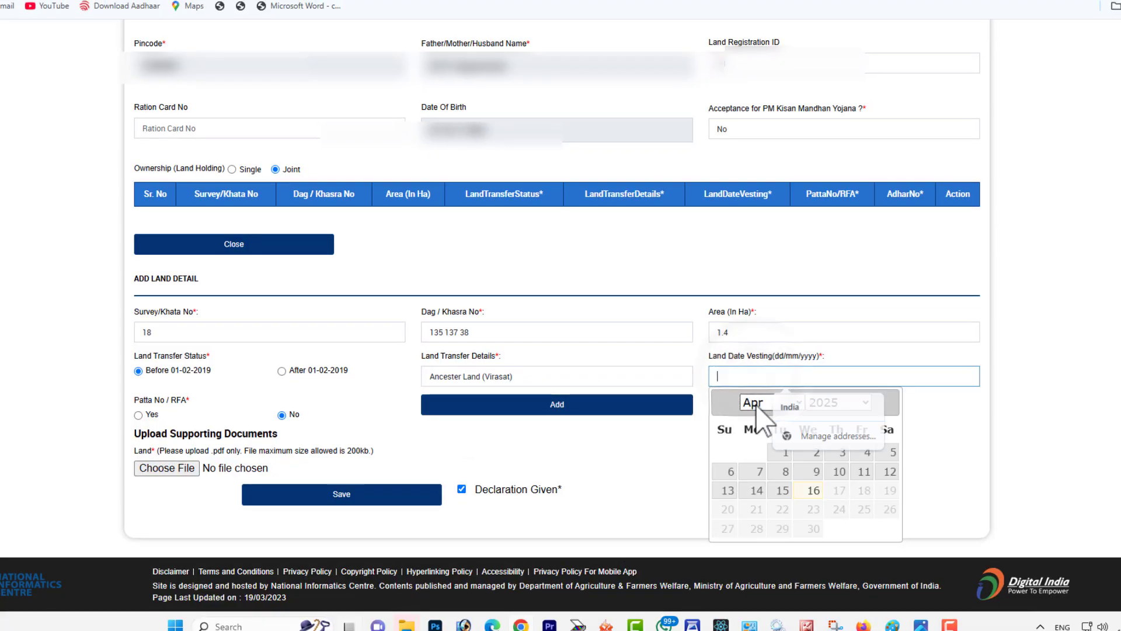
click(838, 402)
scroll(864, 175, up, 4)
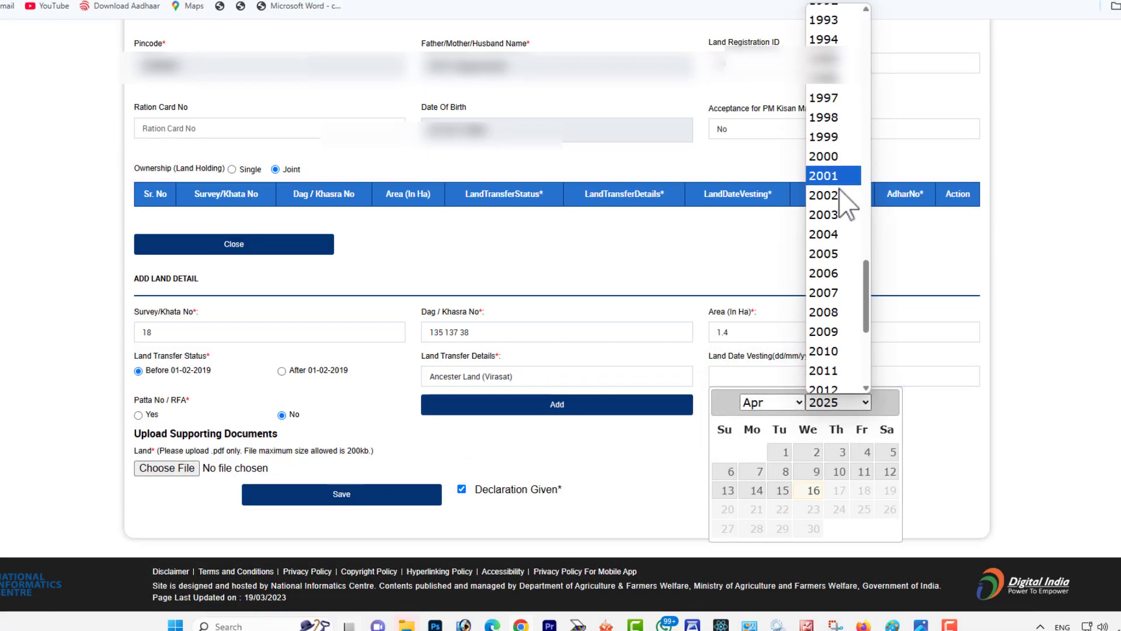
click(836, 351)
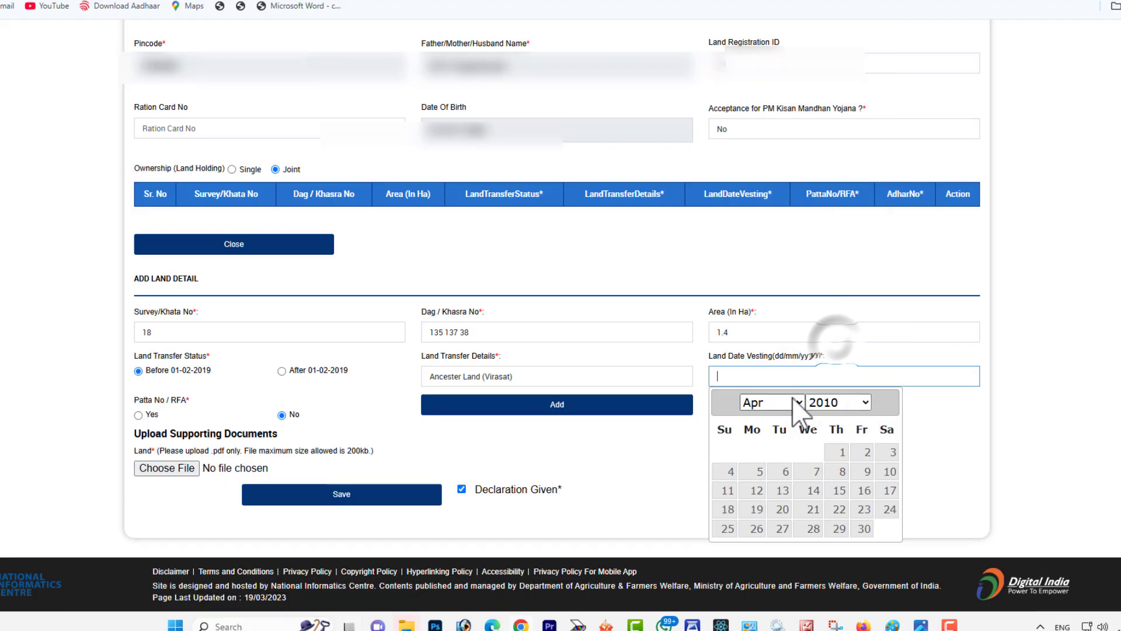
click(794, 402)
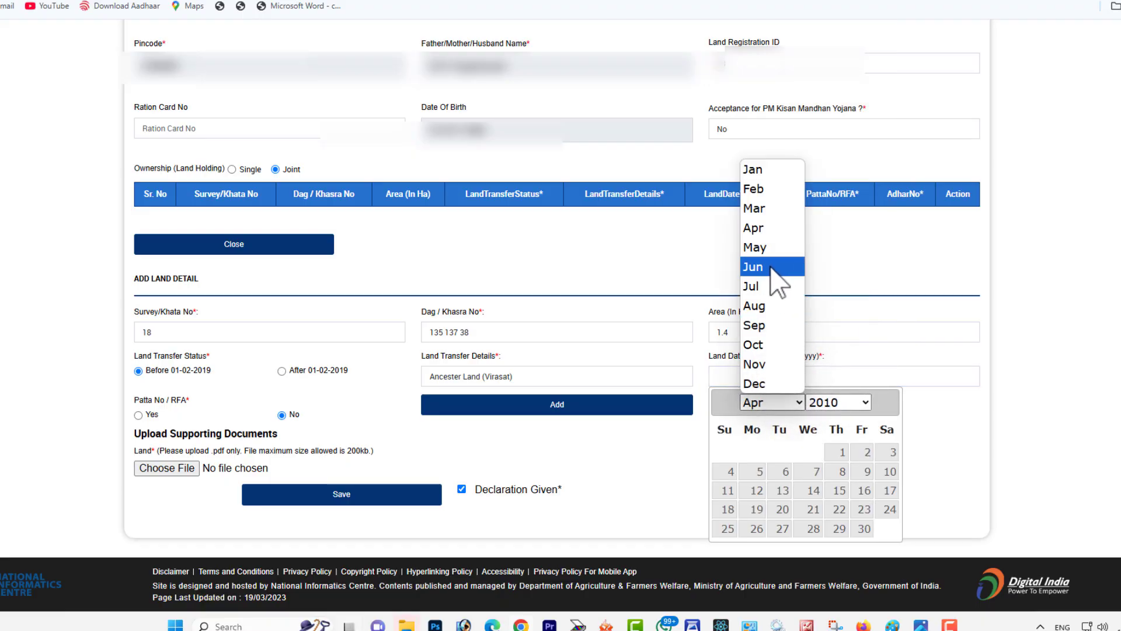
click(782, 306)
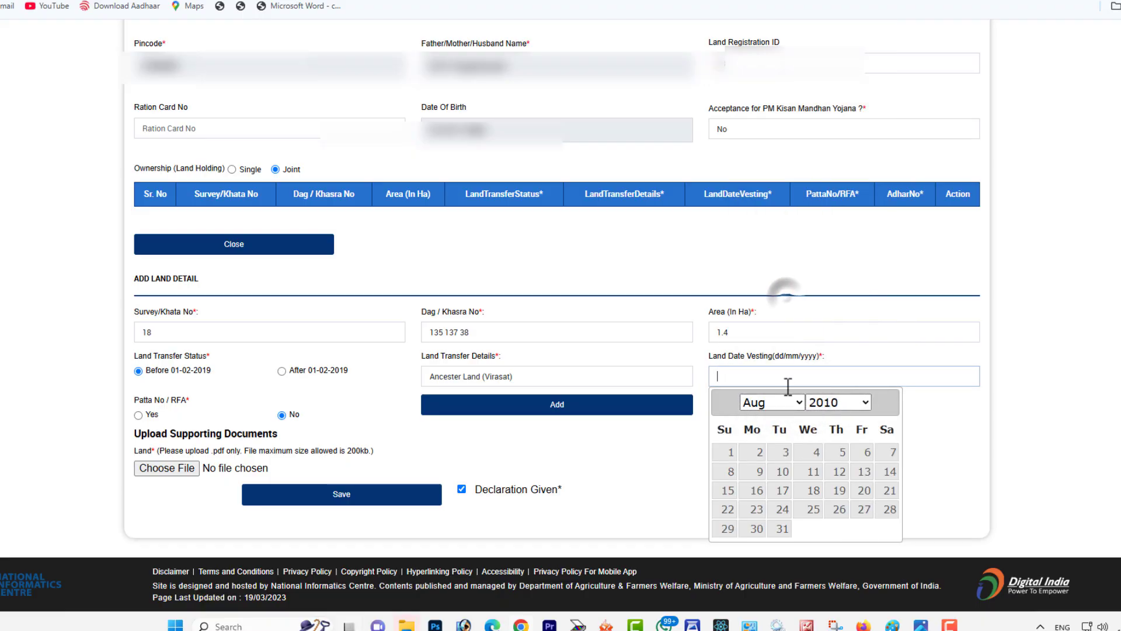
click(836, 471)
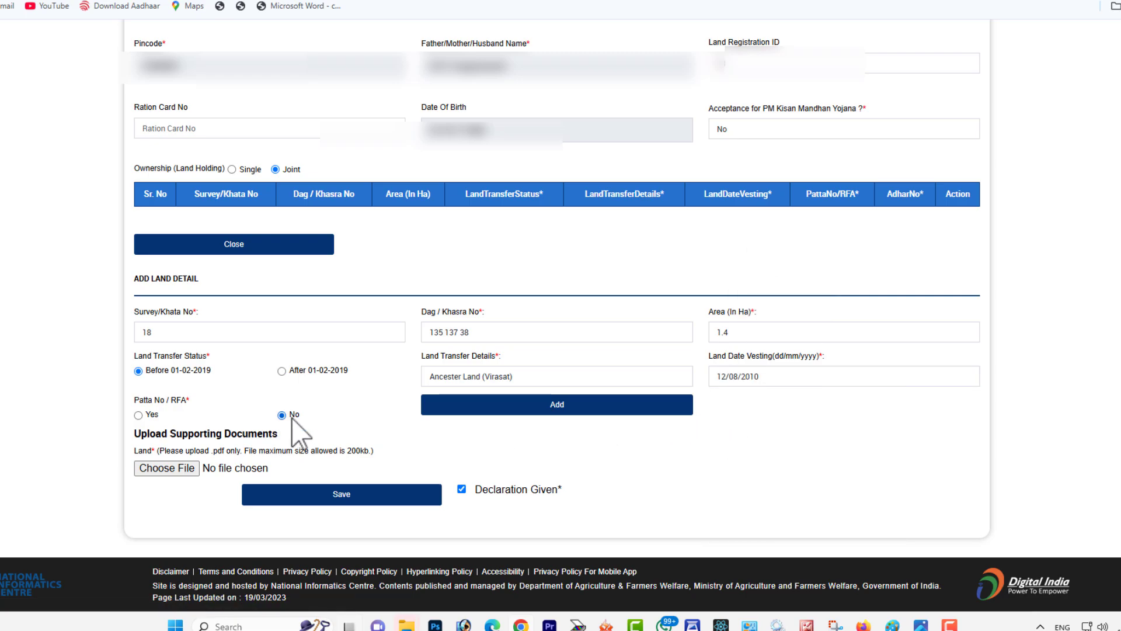
Step: Leave Patta No / RFA at No, add the land record to the ownership table and close the land detail form
triple_click(140, 400)
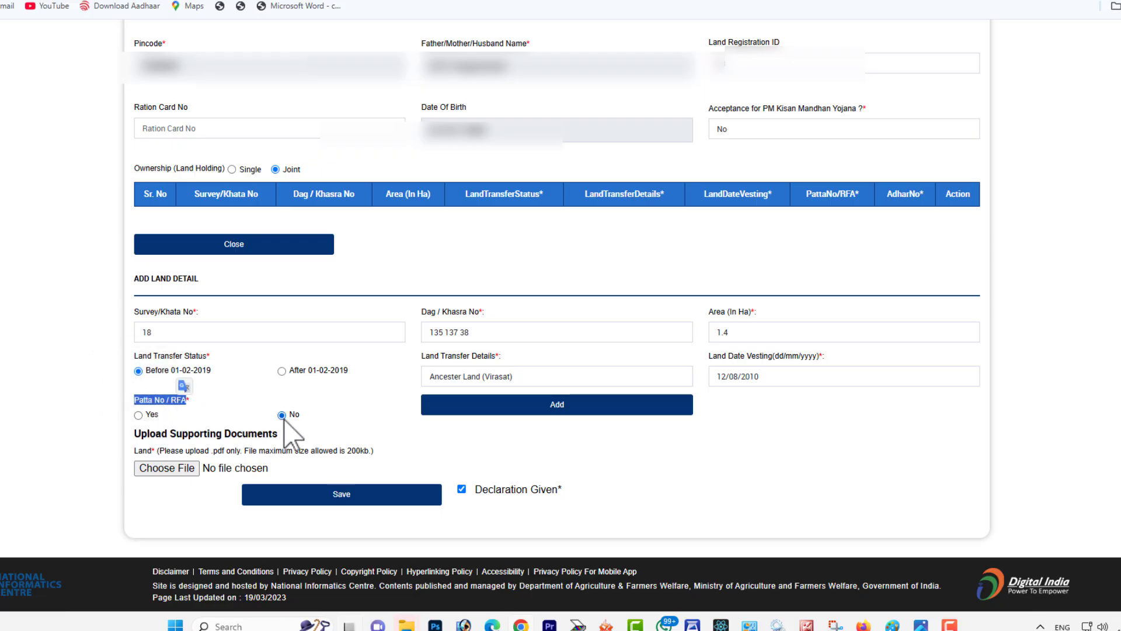
click(486, 410)
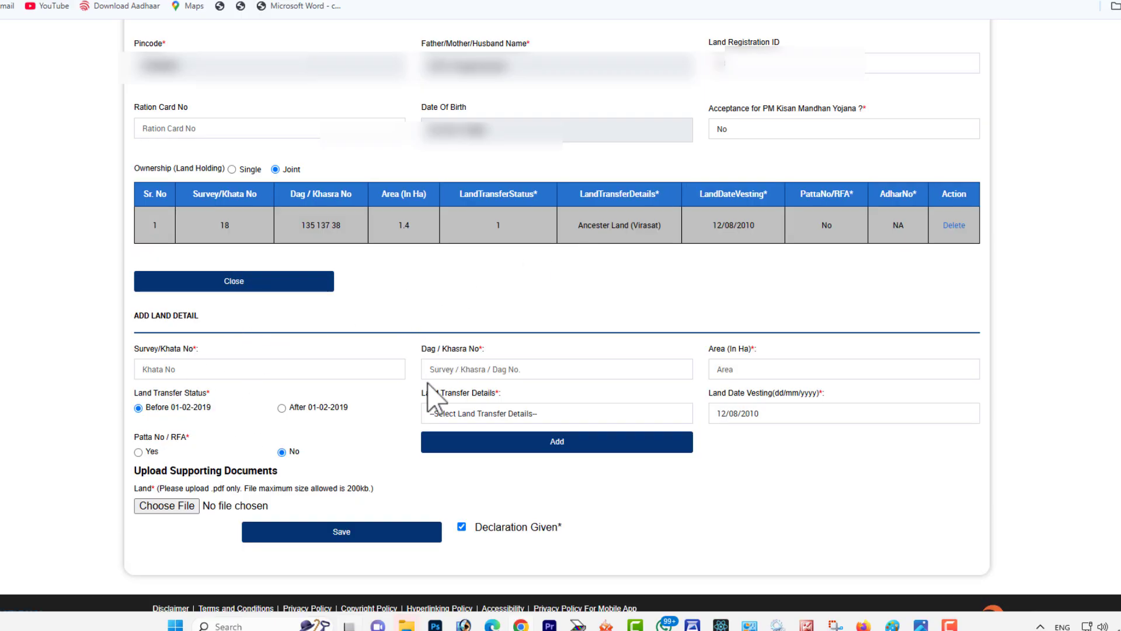
click(266, 285)
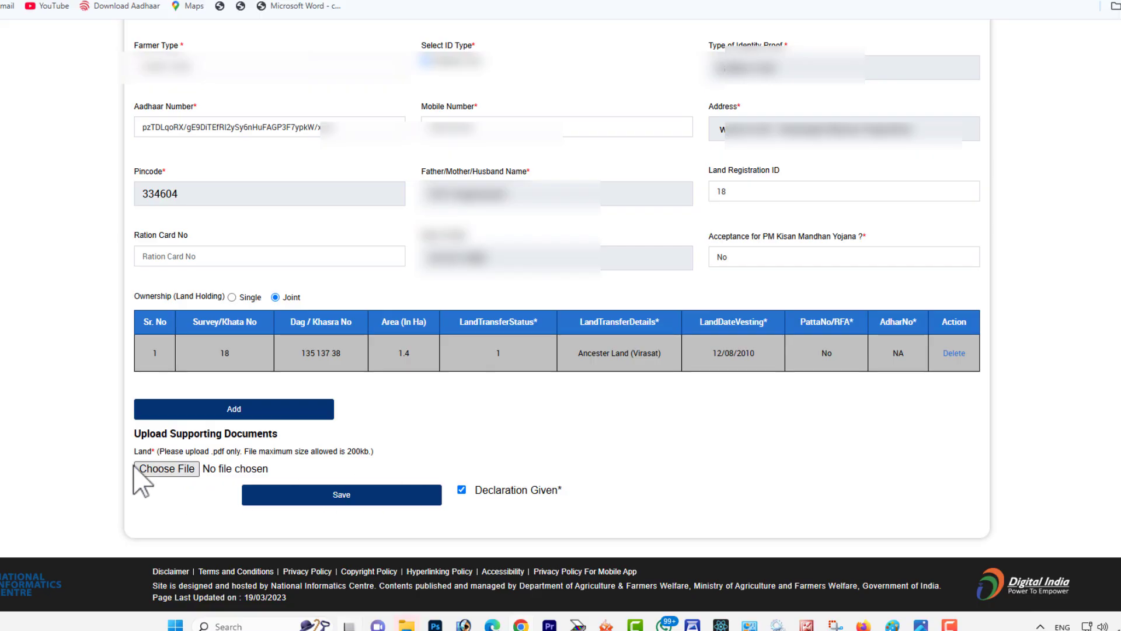
Step: Attach ommmm.pdf as the supporting land document and save the farmer registration
drag(133, 452, 370, 449)
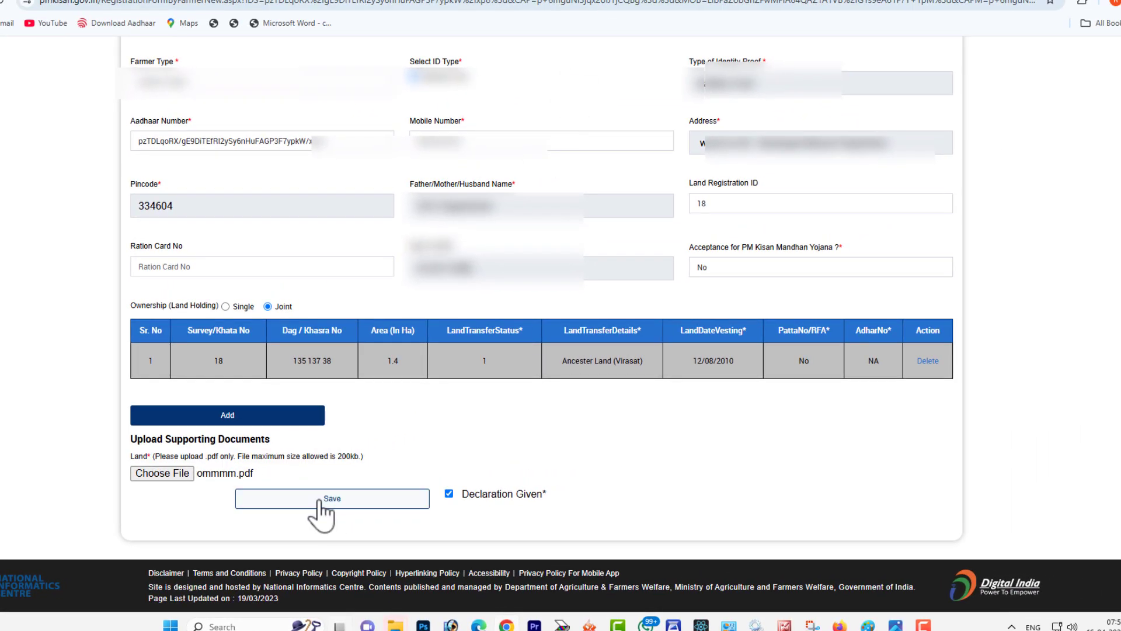
click(322, 500)
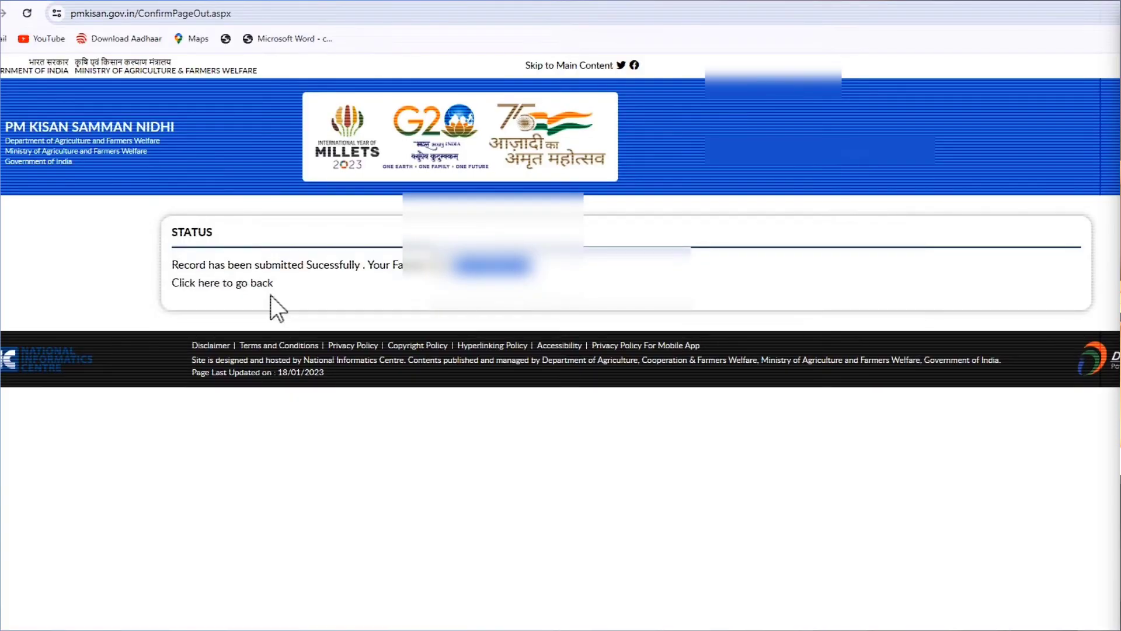
Step: Go back to the portal home page and open Status of Self Registered Farmer/ CSC Farmers in Farmers Corner
click(233, 285)
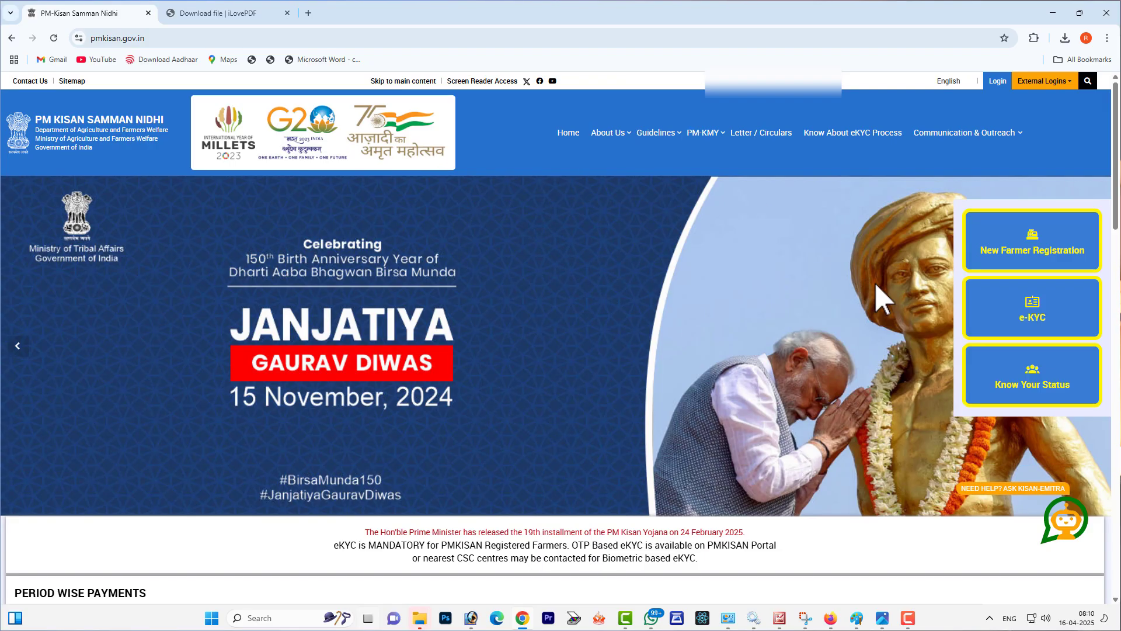
scroll(878, 297, down, 3)
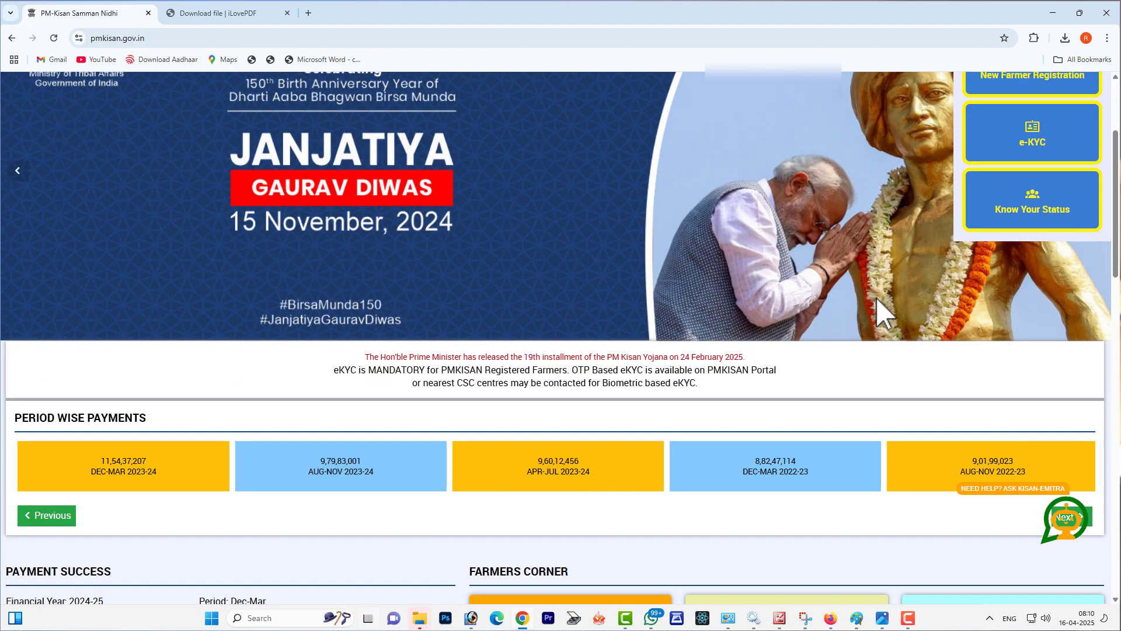
scroll(878, 304, down, 5)
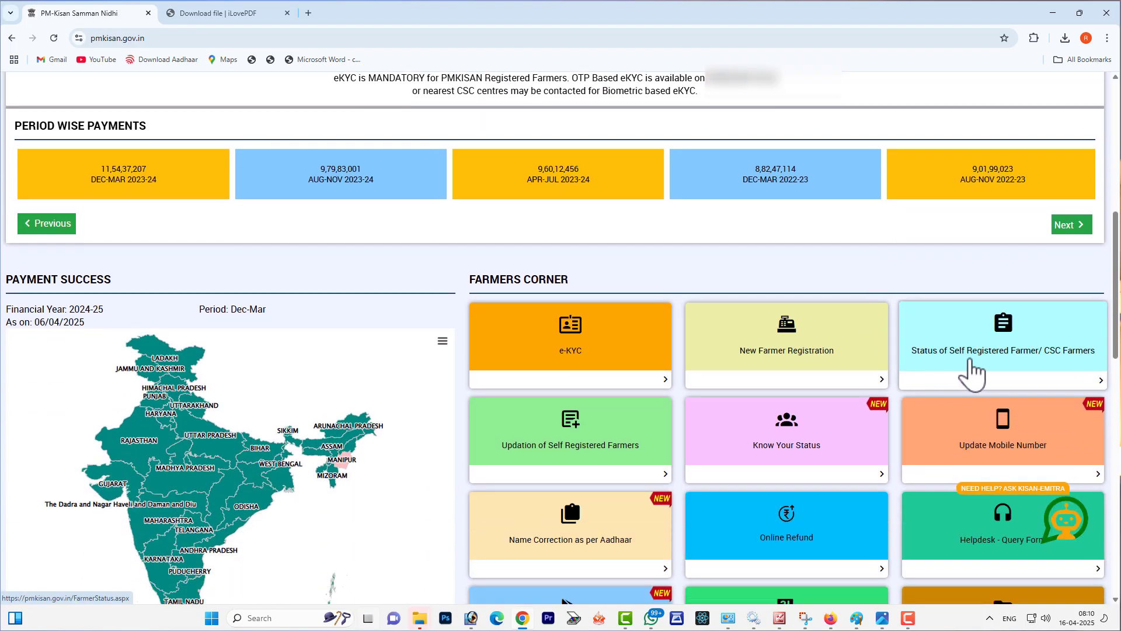
click(1002, 354)
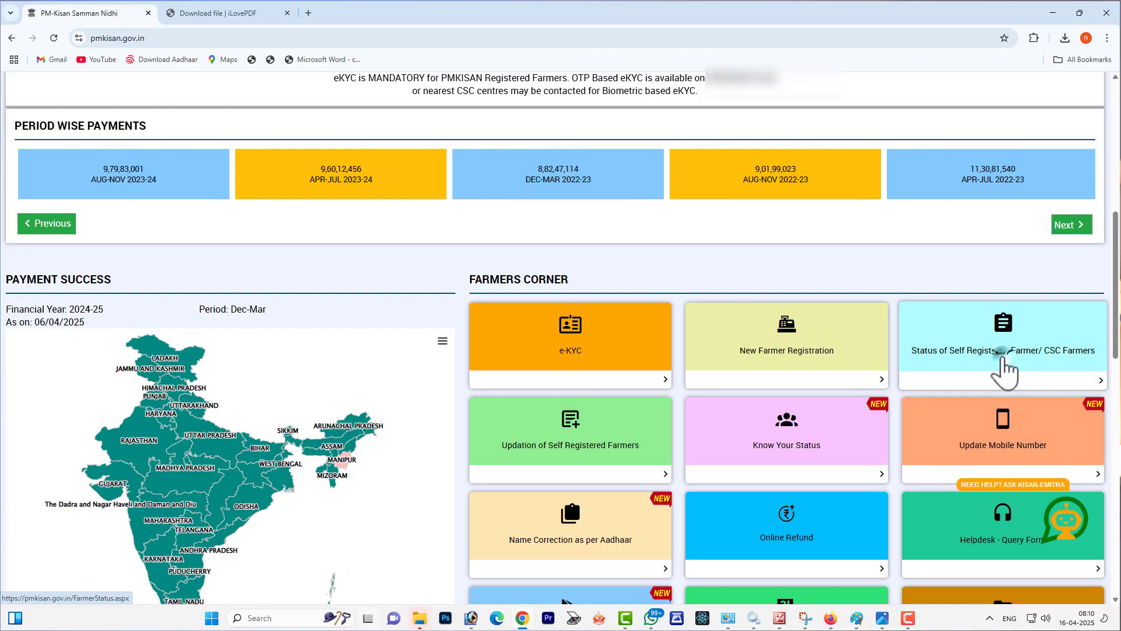
Step: Enter the farmer's Aadhaar number and the captcha code, and search for the self-registered farmer's application status
drag(195, 234, 222, 233)
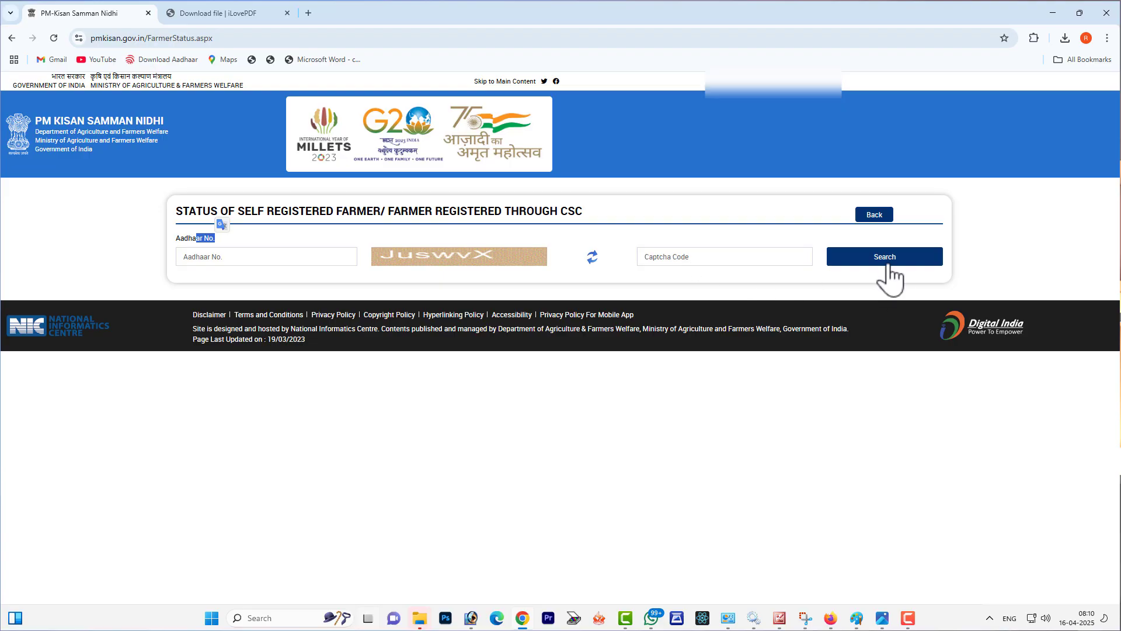
click(325, 250)
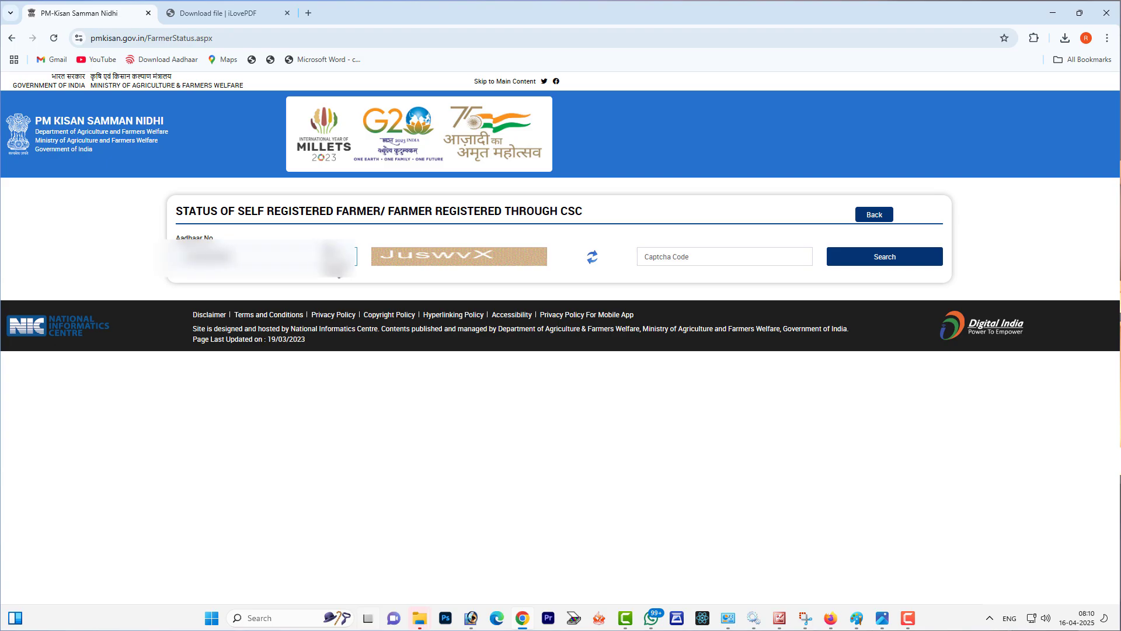
click(715, 256)
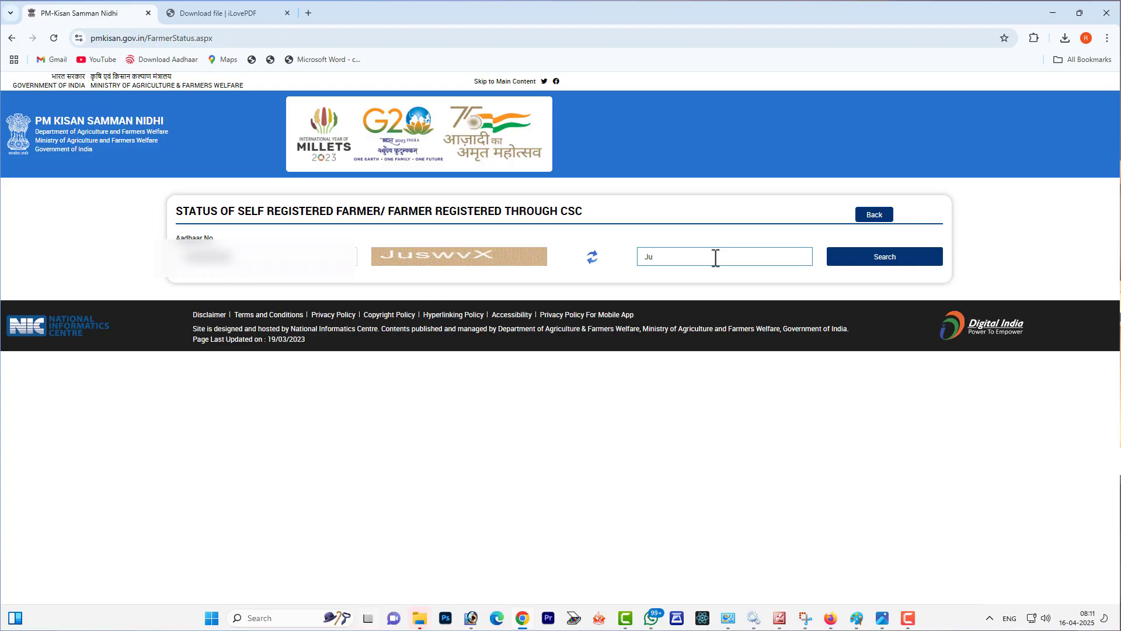
text(JuswvX)
click(883, 256)
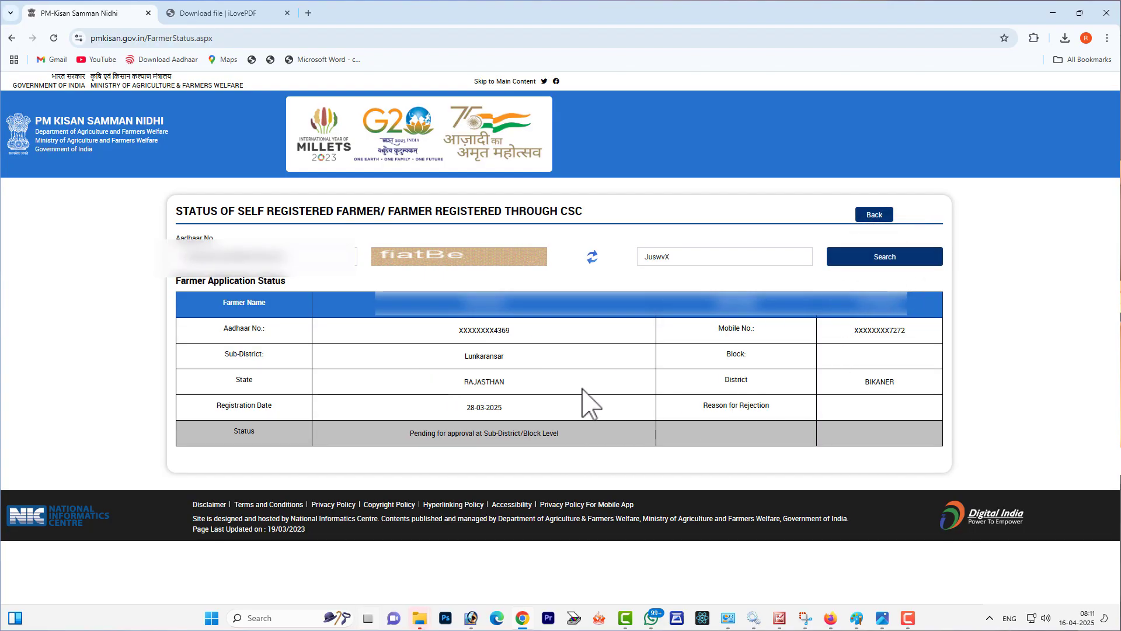
Step: Examine the Farmer Application Status table, including the farmer's details, the Status row and the Reason for Rejection field
click(453, 303)
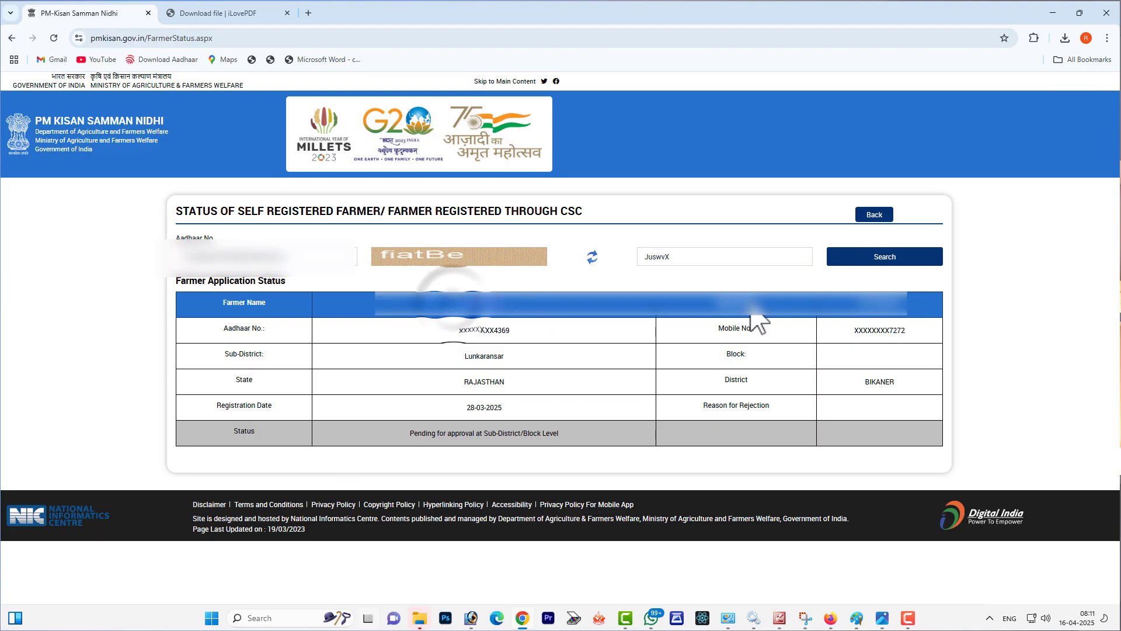
click(835, 345)
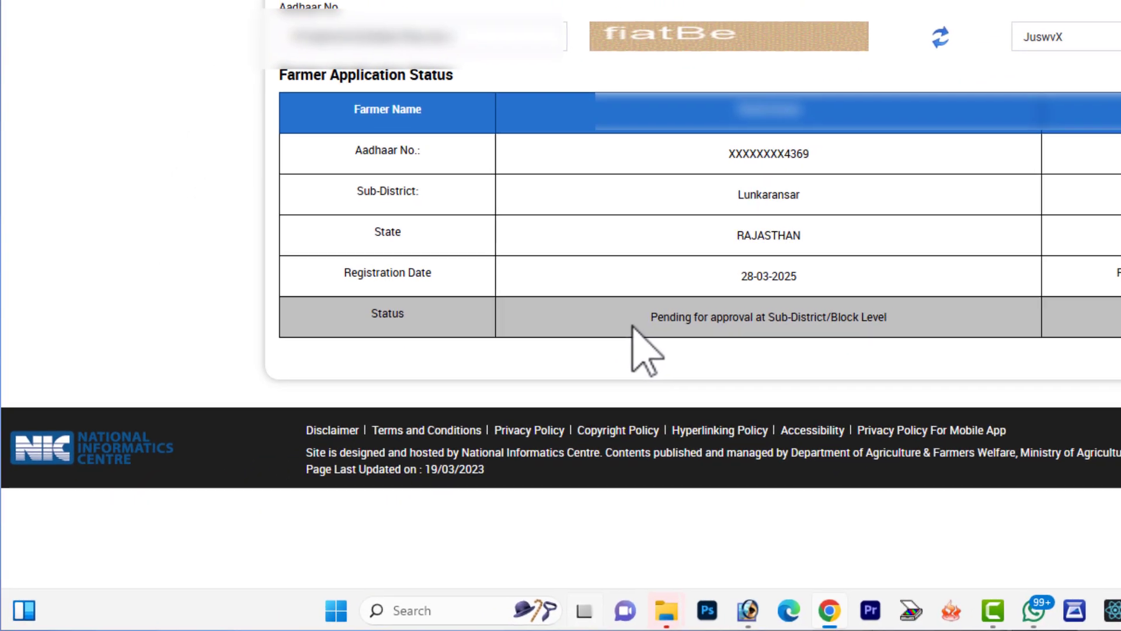
drag(639, 315, 914, 323)
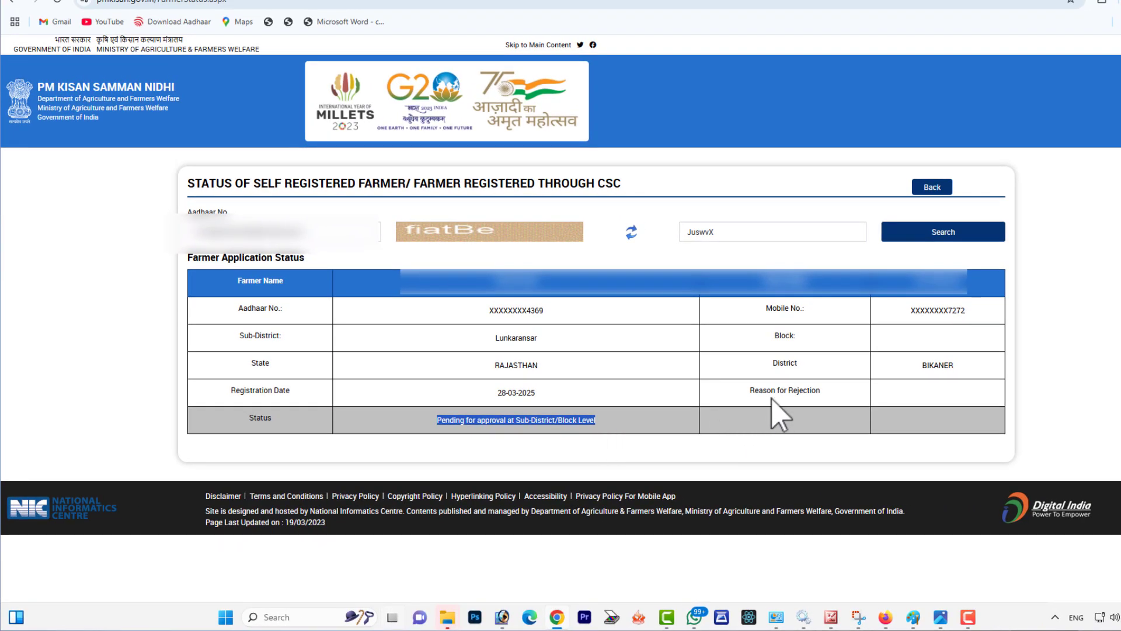
drag(771, 397, 958, 420)
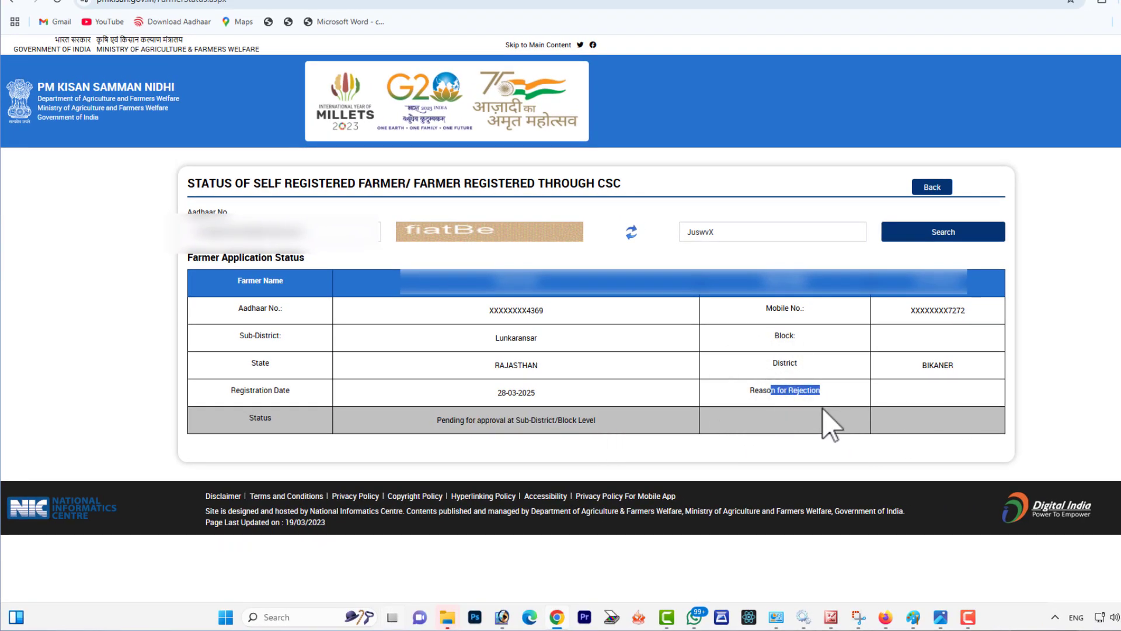
drag(505, 420, 554, 425)
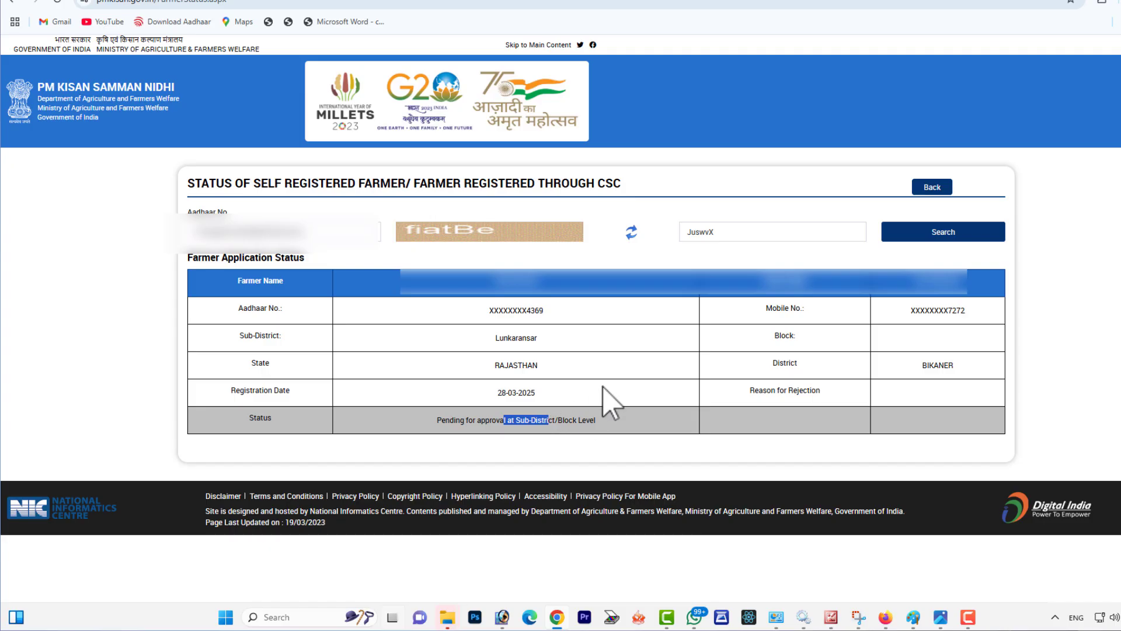
Step: Return to the portal home page and open Know Your Status in Farmers Corner
click(934, 188)
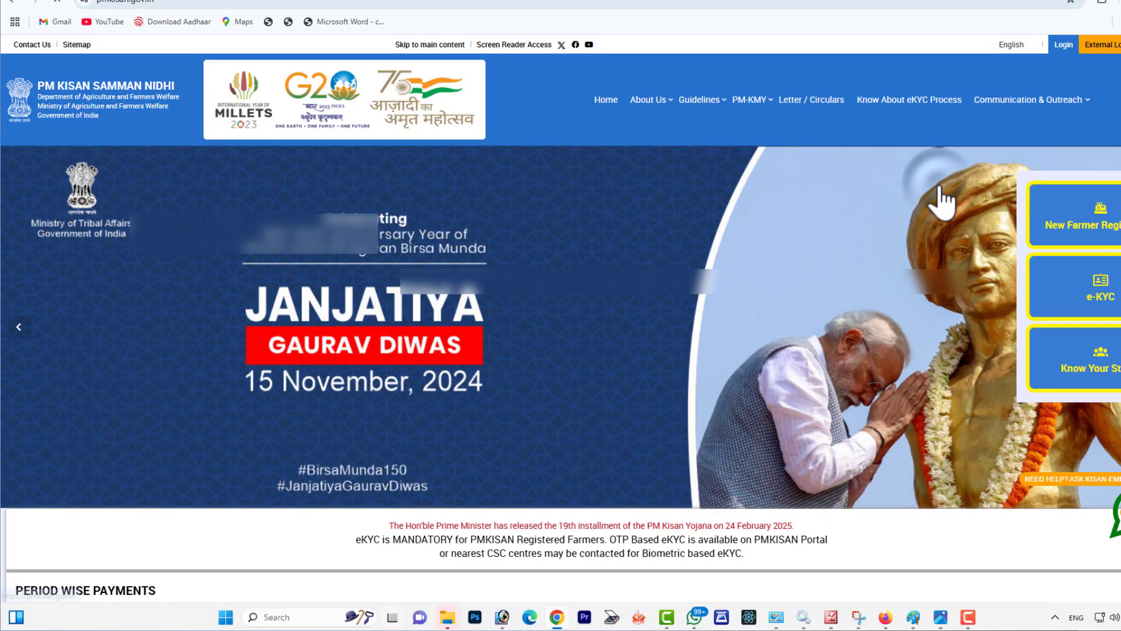
scroll(899, 391, down, 7)
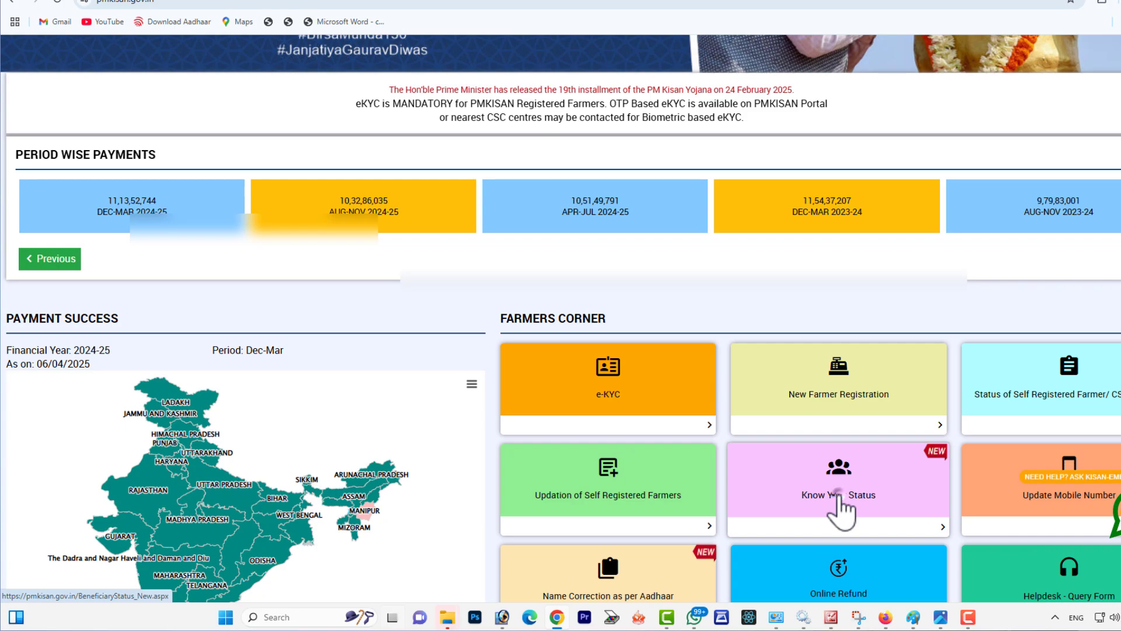
click(839, 496)
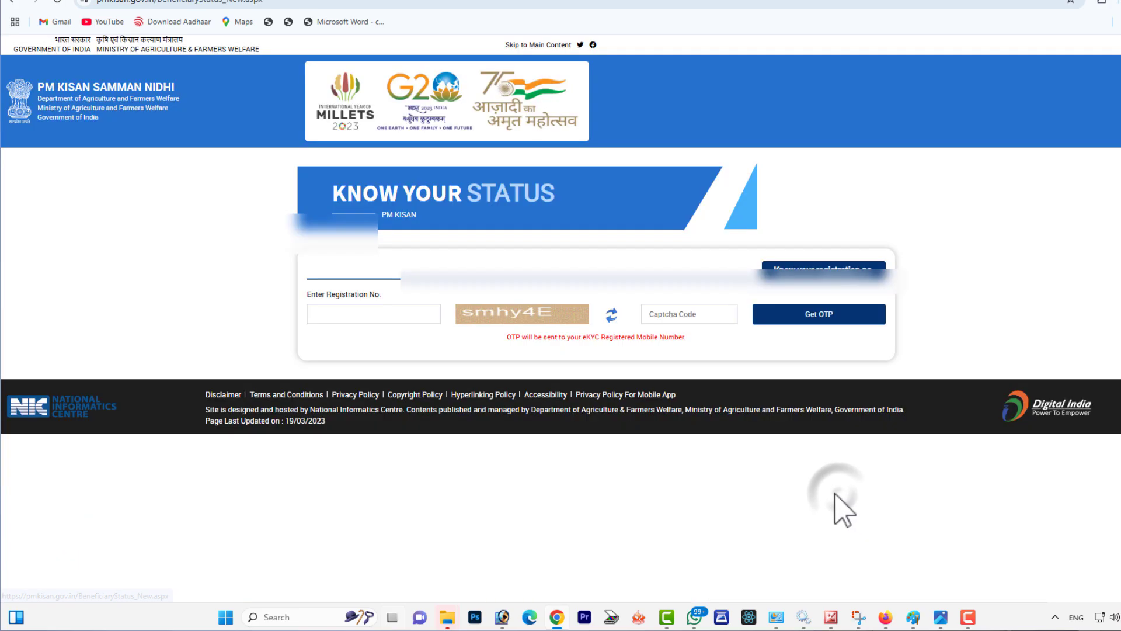
Step: View the Know Your Registration Number form, and return through the home page to Know Your Status
click(818, 277)
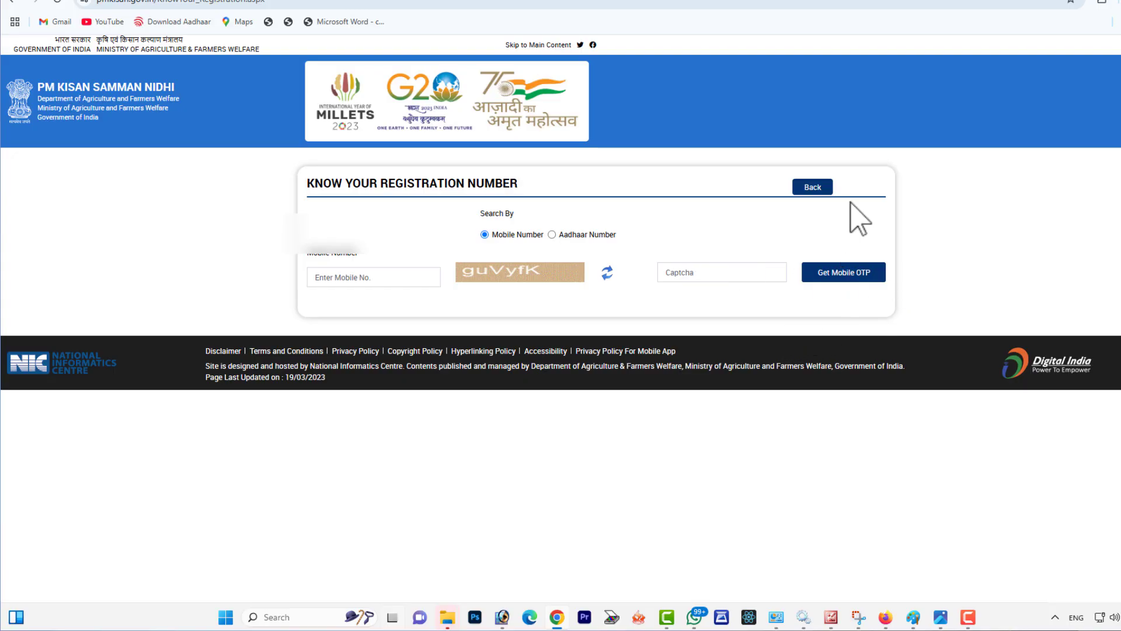
click(814, 187)
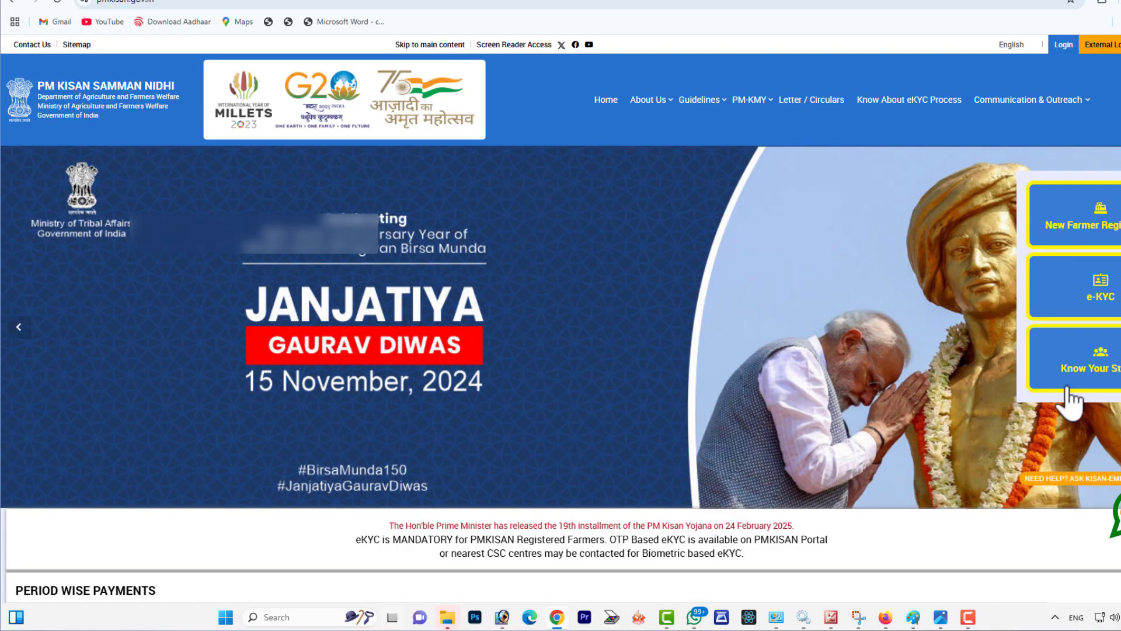
scroll(1050, 420, down, 8)
click(847, 514)
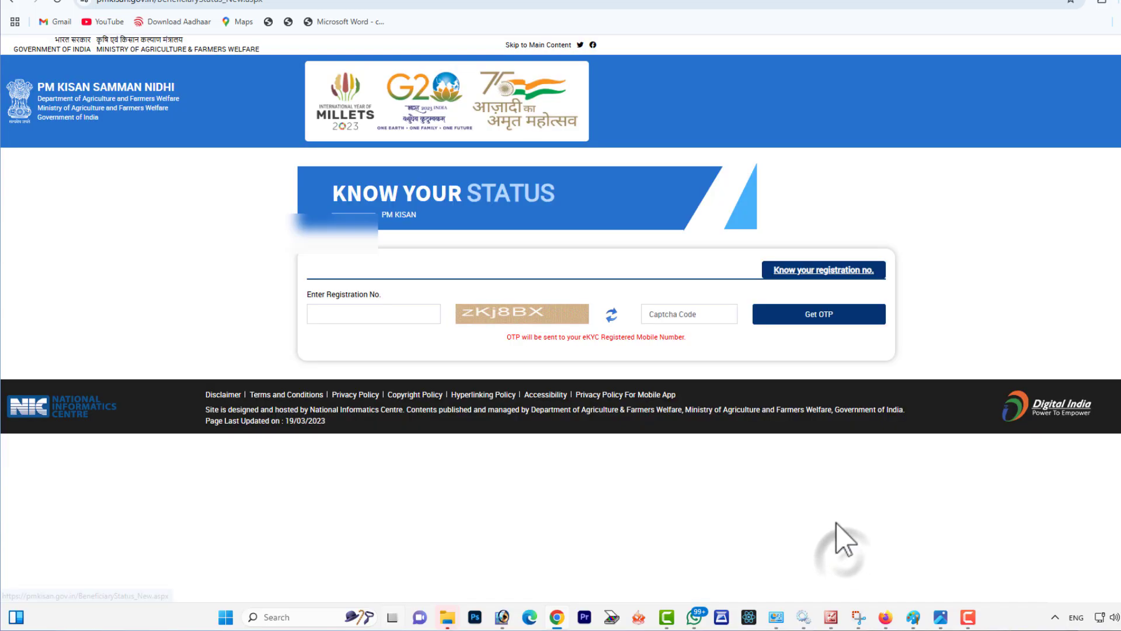